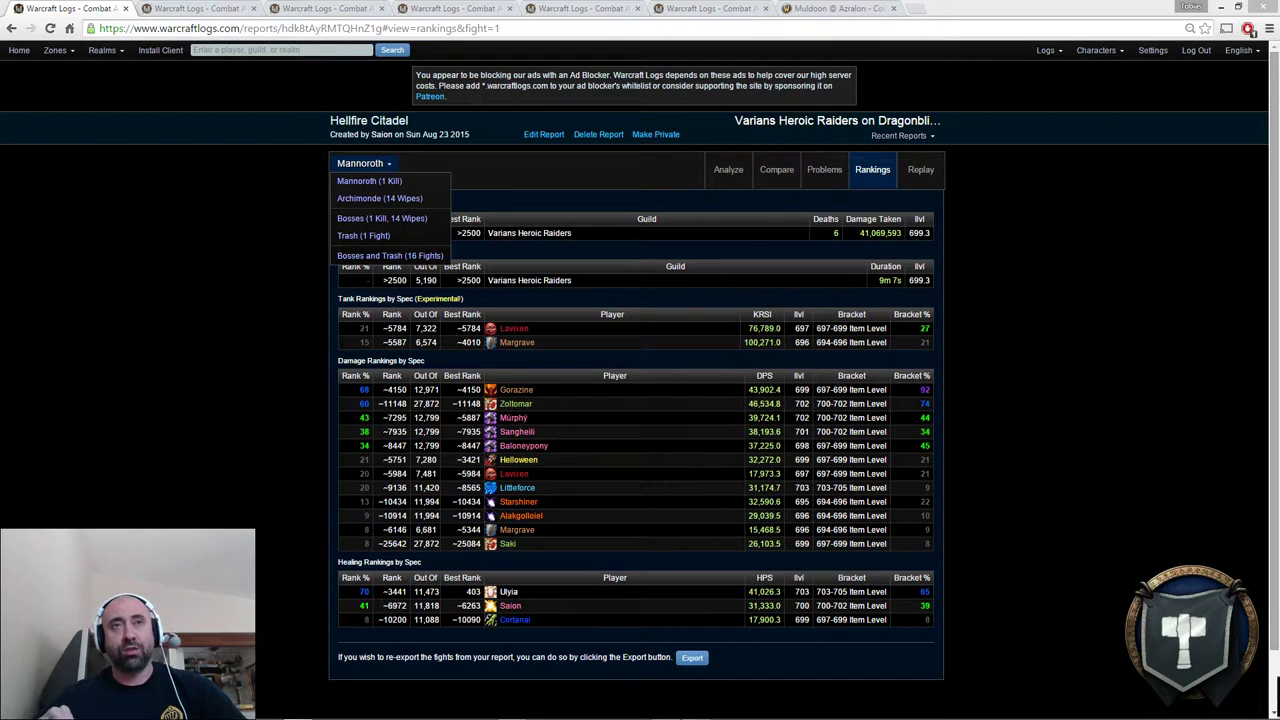
- Check the fight list of the August 25 Hellfire Citadel report, and view the Mannoroth rankings in the August 23 report
{"action": "left_click", "coordinate": [320, 8]}
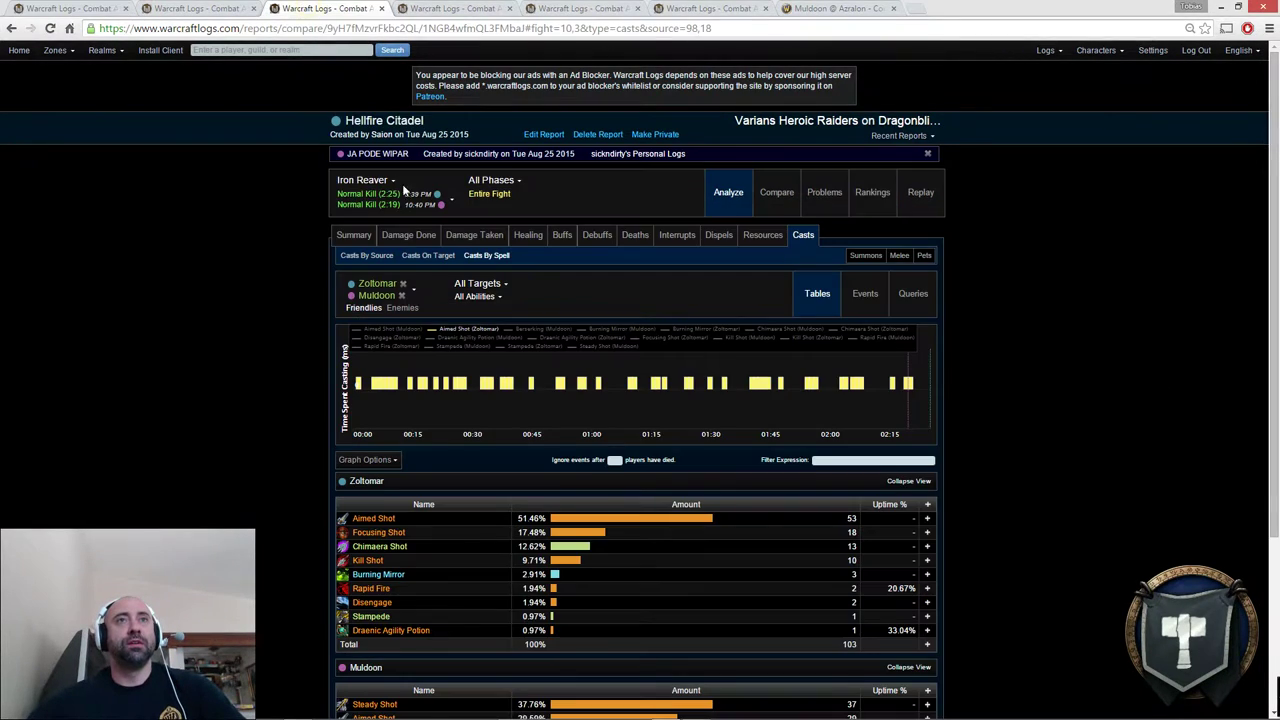
{"action": "left_click", "coordinate": [204, 10]}
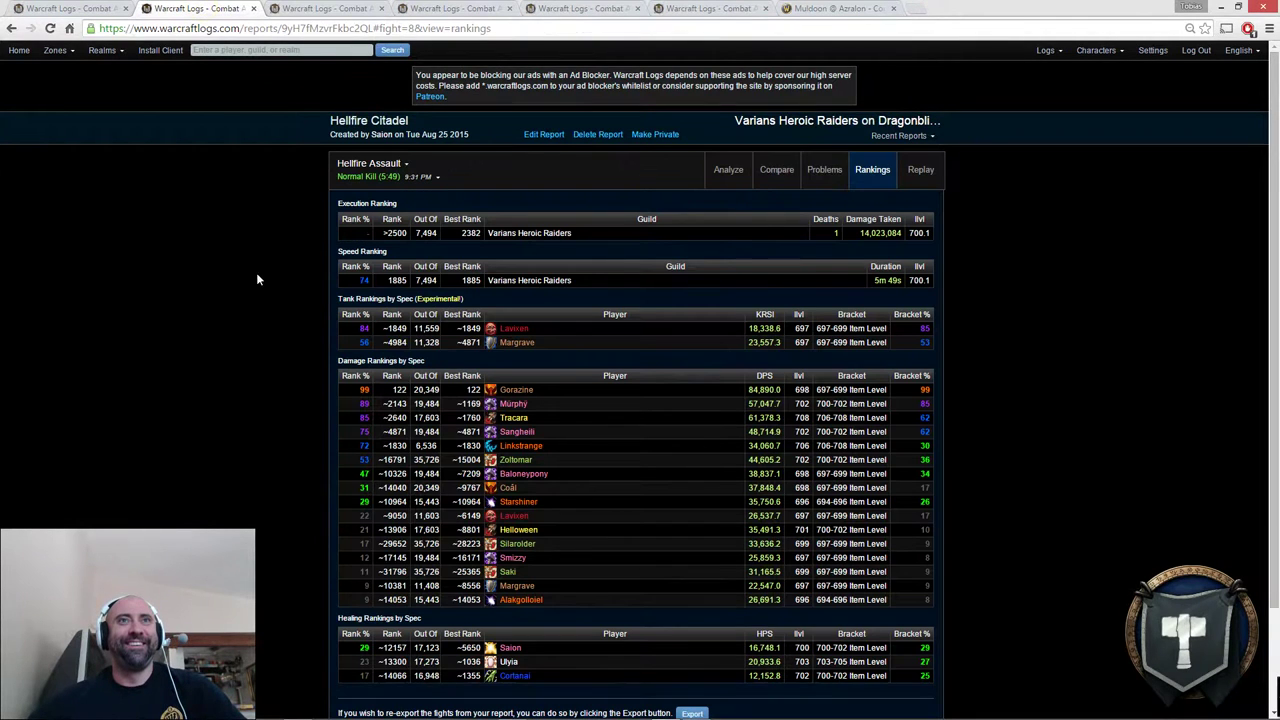
{"action": "left_click", "coordinate": [403, 163]}
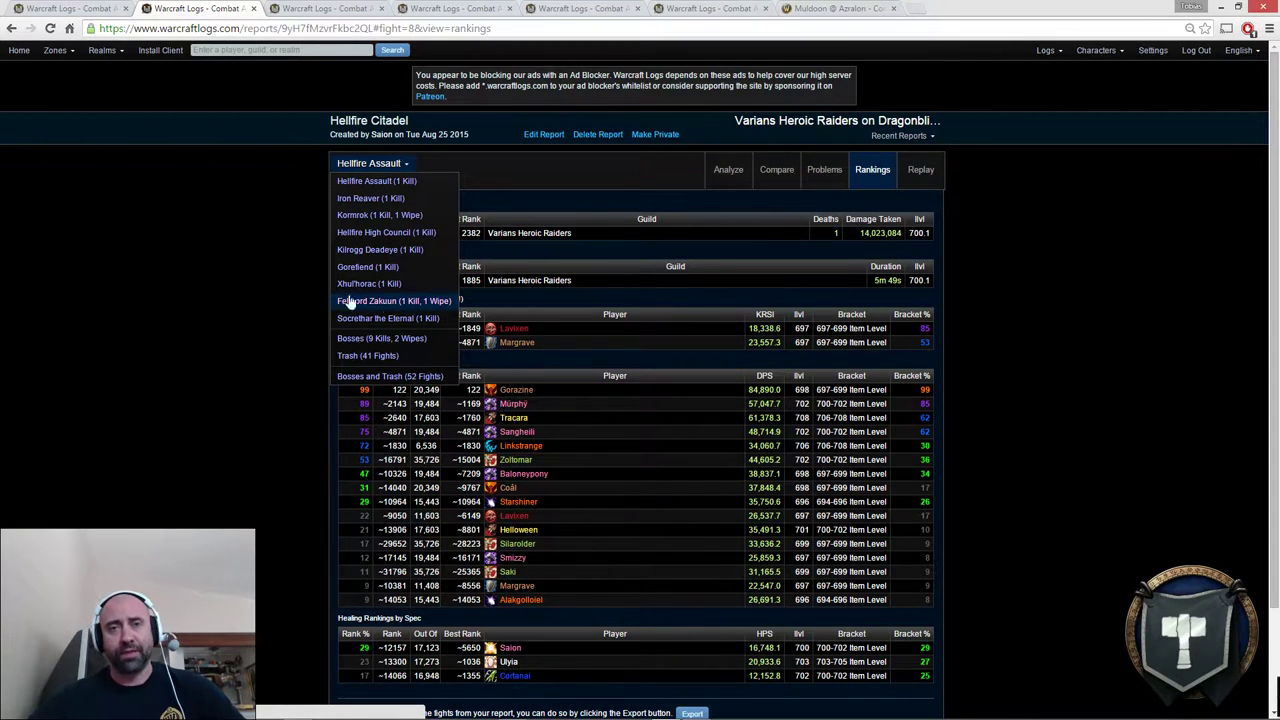
{"action": "left_click", "coordinate": [68, 8]}
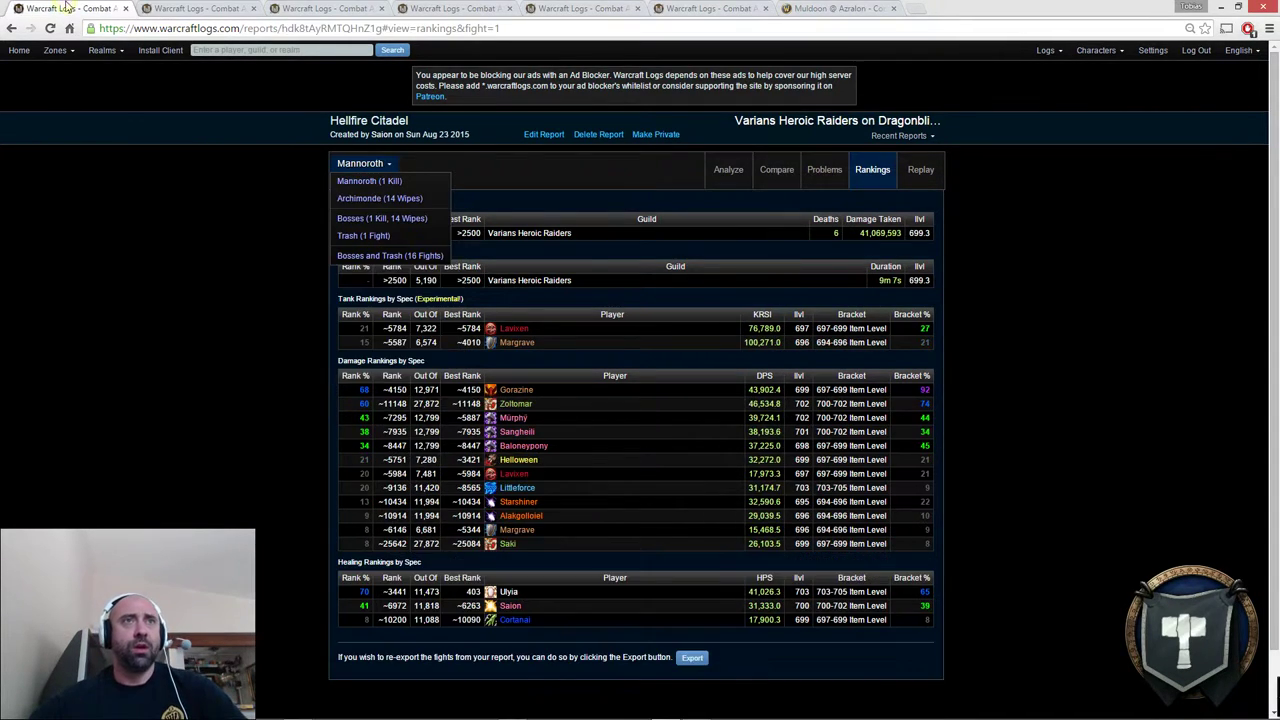
{"action": "left_click", "coordinate": [390, 181]}
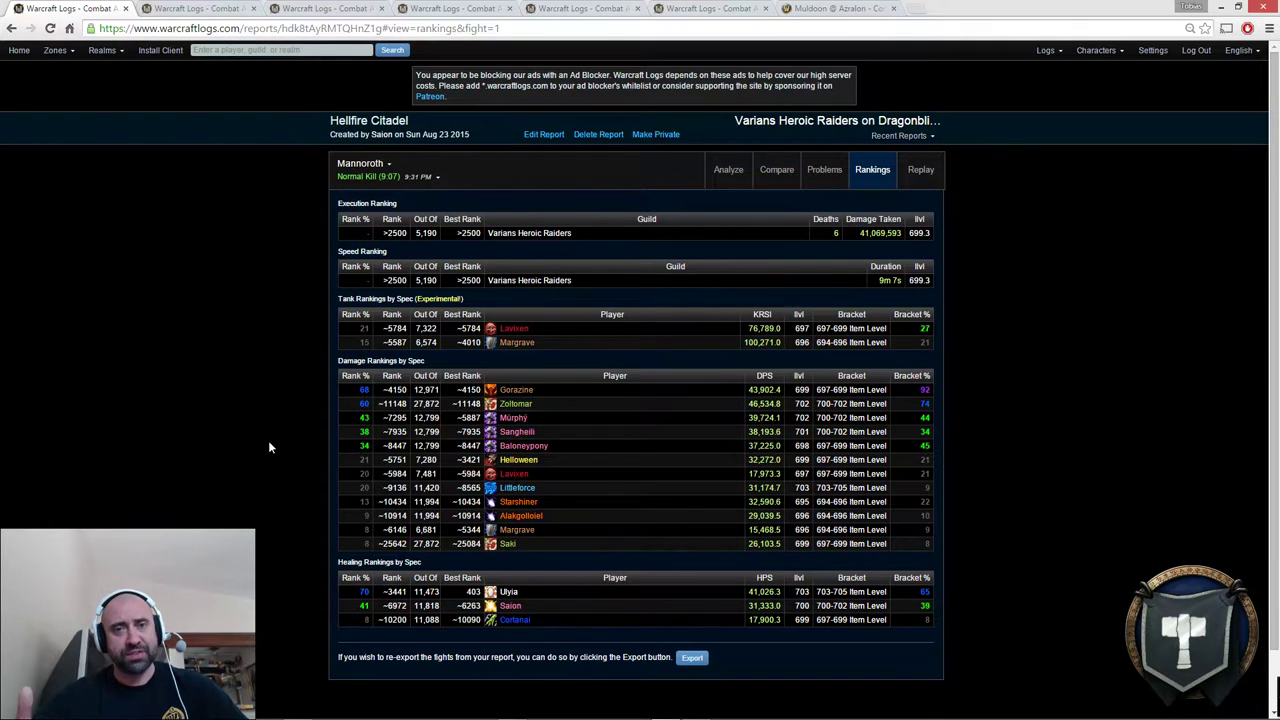
{"action": "left_click", "coordinate": [924, 462]}
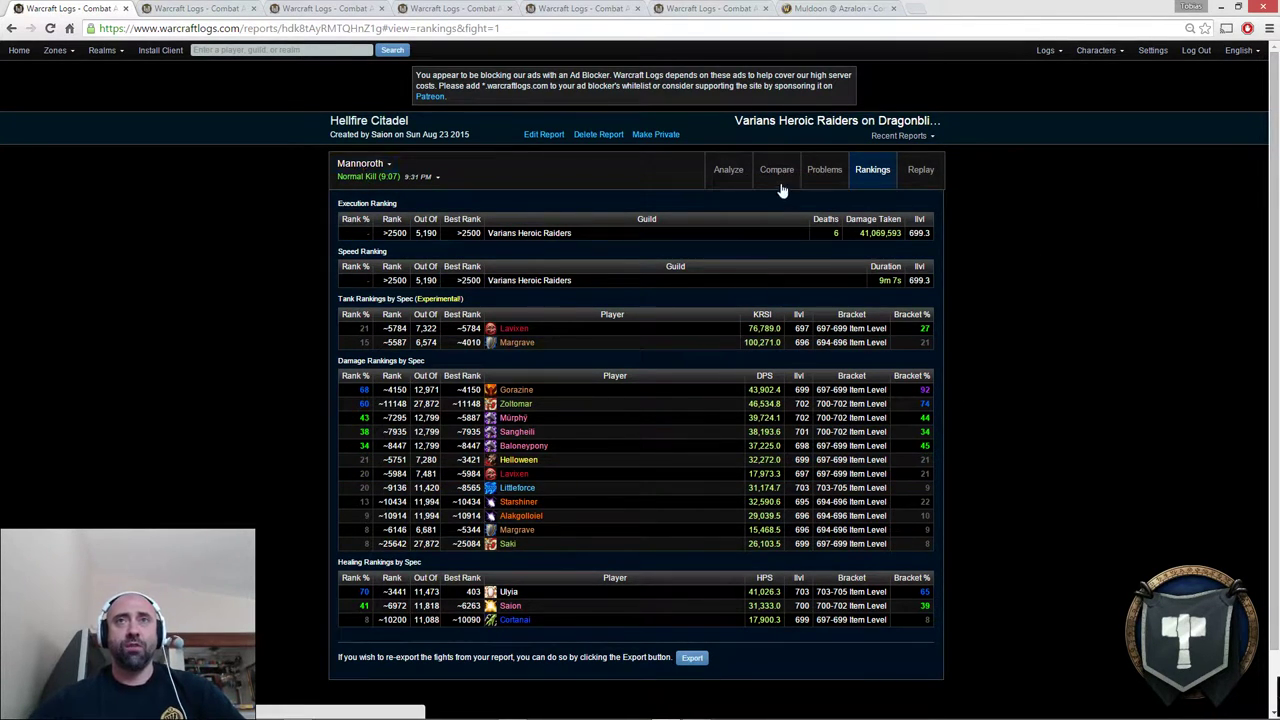
- Review the Hellfire Assault rankings in the August 25 report and switch the fight to Iron Reaver
{"action": "left_click", "coordinate": [188, 9]}
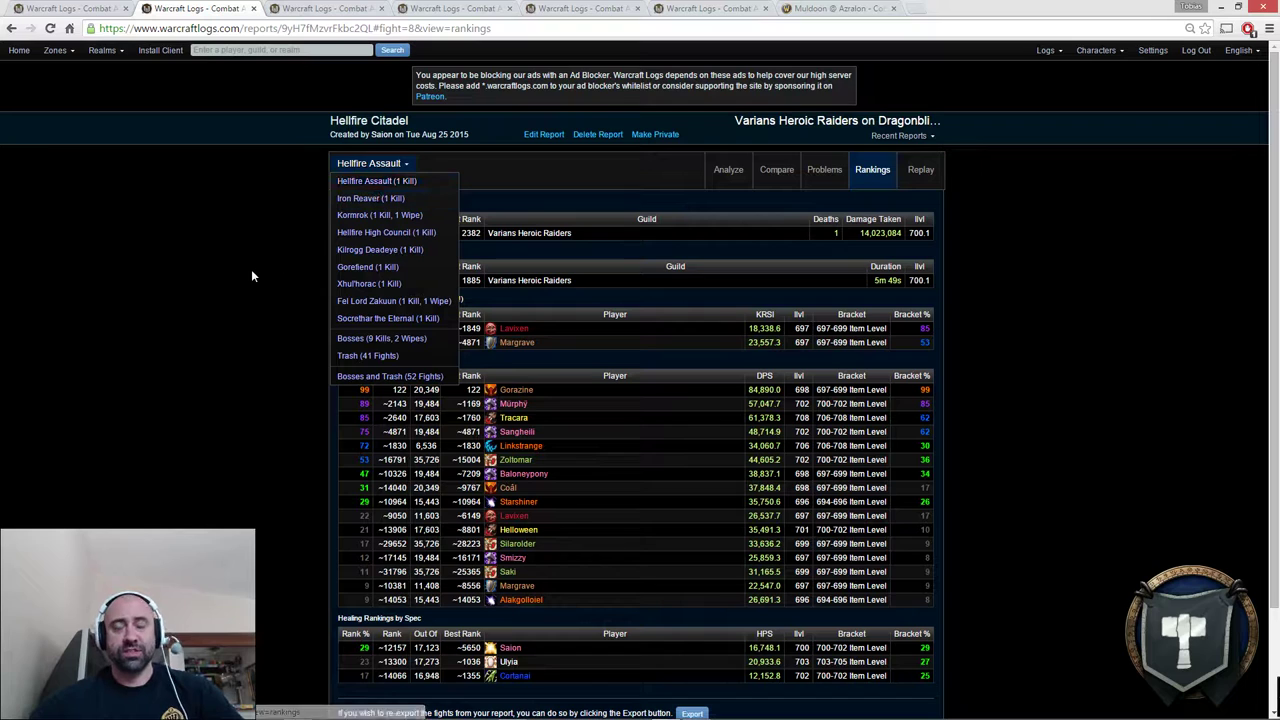
{"action": "left_click", "coordinate": [246, 317]}
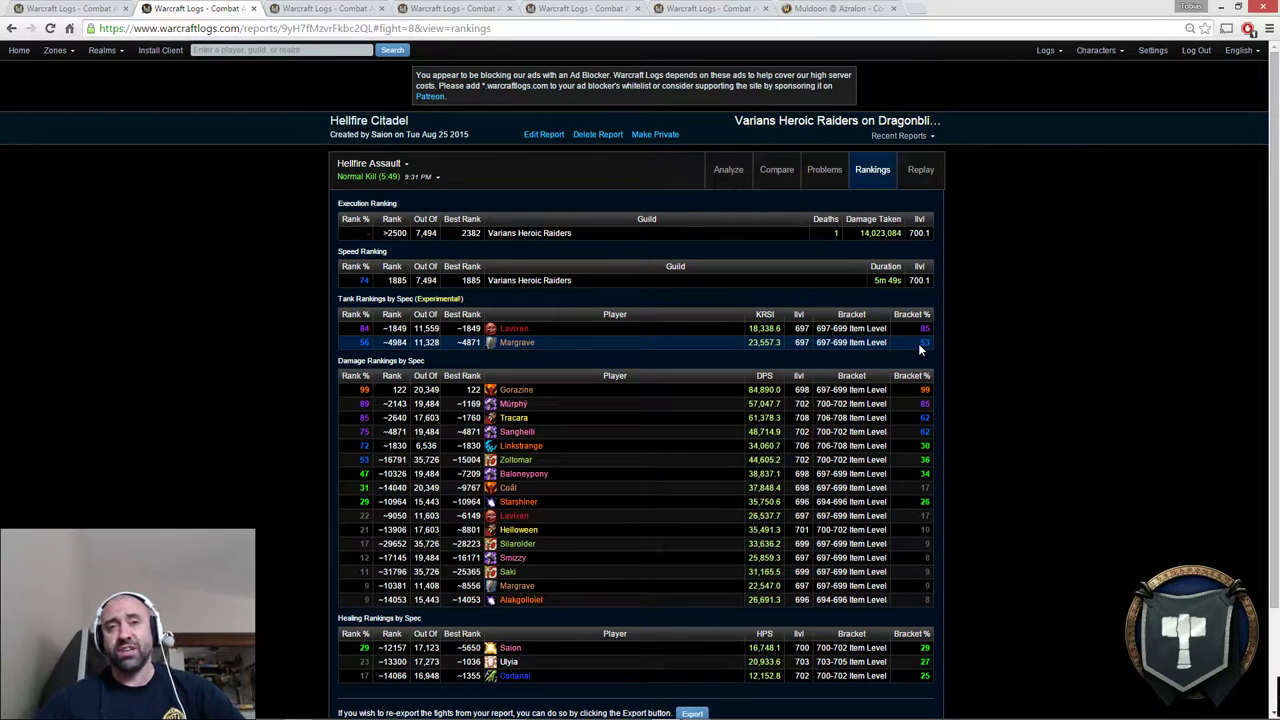
{"action": "left_click", "coordinate": [370, 166]}
{"action": "left_click", "coordinate": [376, 206]}
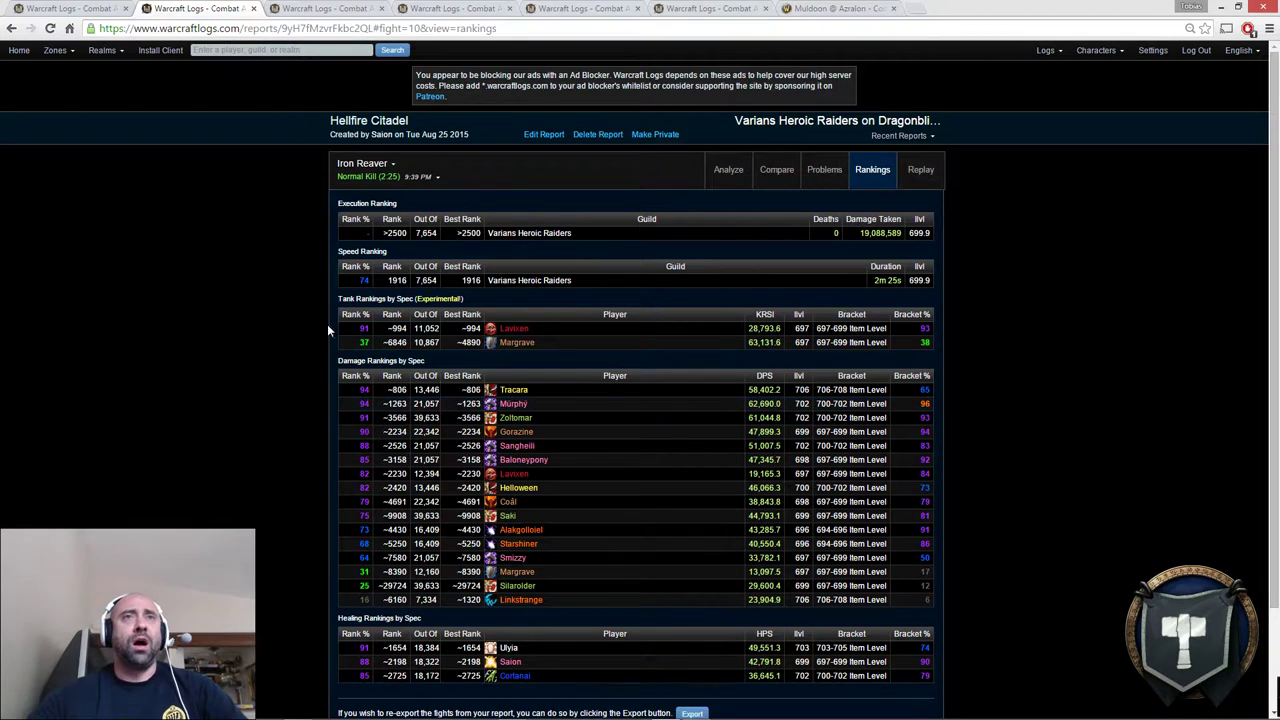
{"action": "left_click", "coordinate": [365, 163]}
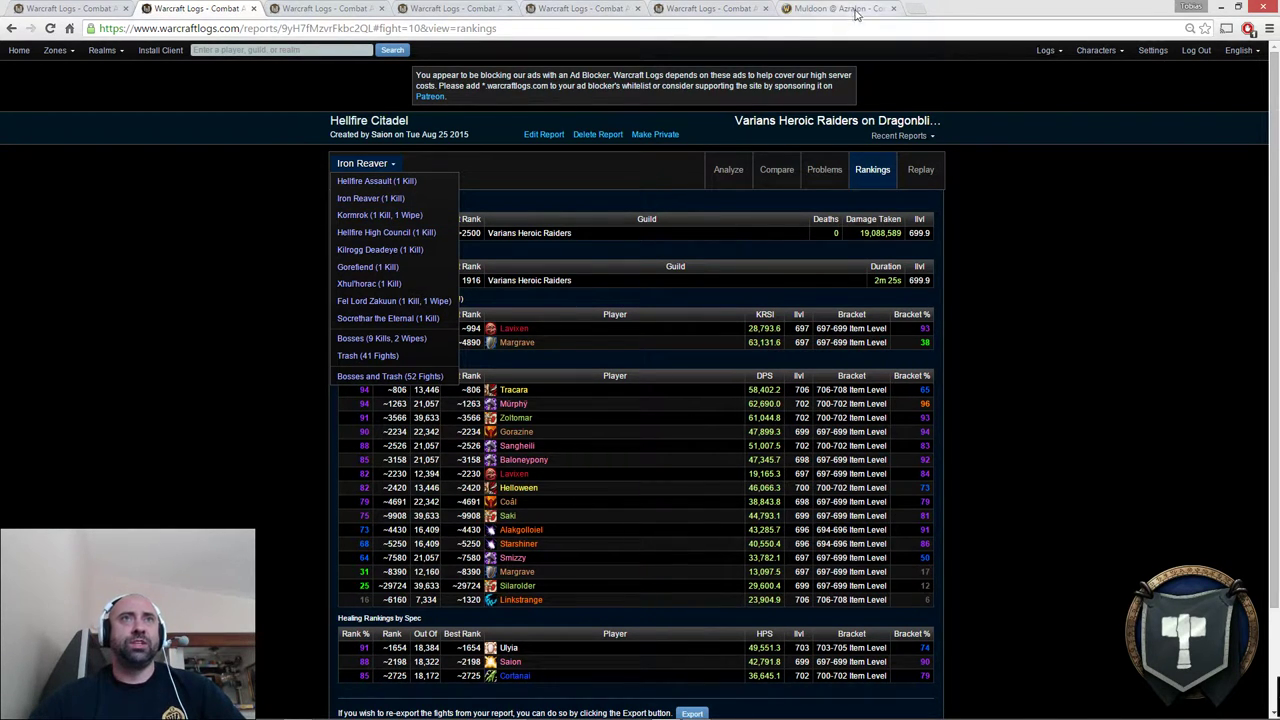
- Open the Varians Heroic Raiders guild site in a new tab and view its linked Dropbox folder of Hellfire Citadel outlines
{"action": "left_click", "coordinate": [920, 12]}
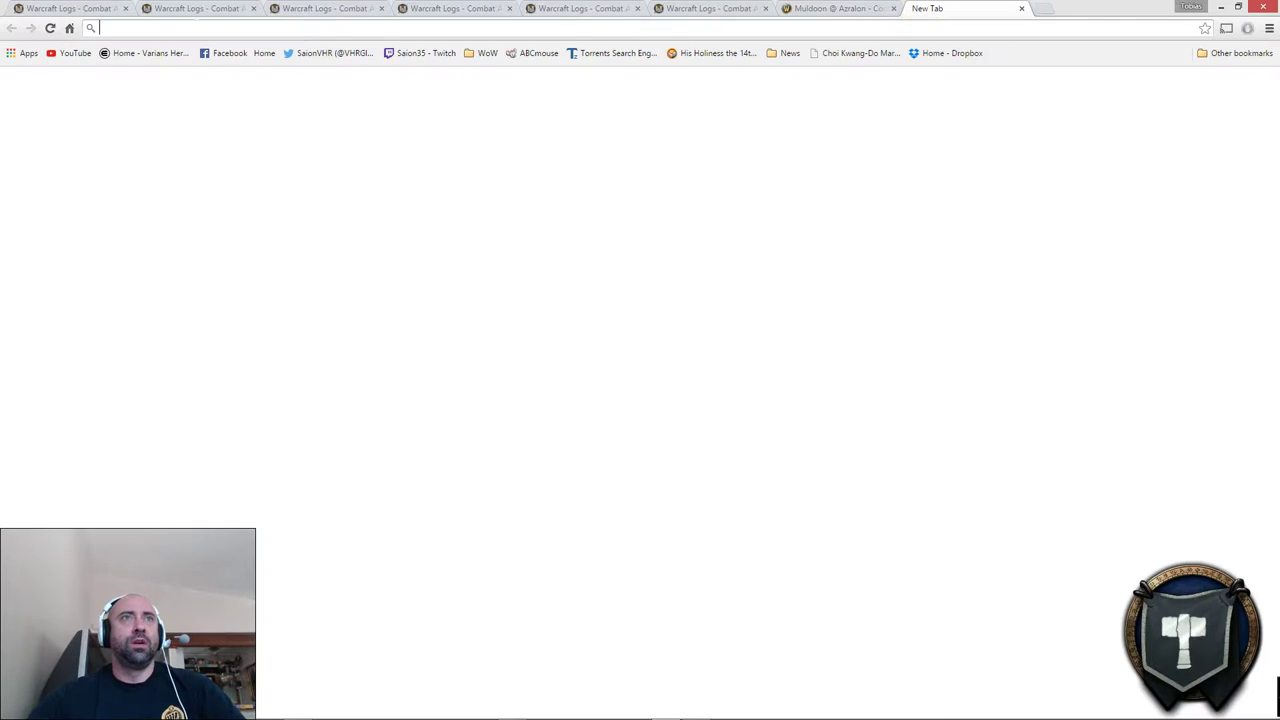
{"action": "left_click", "coordinate": [150, 53]}
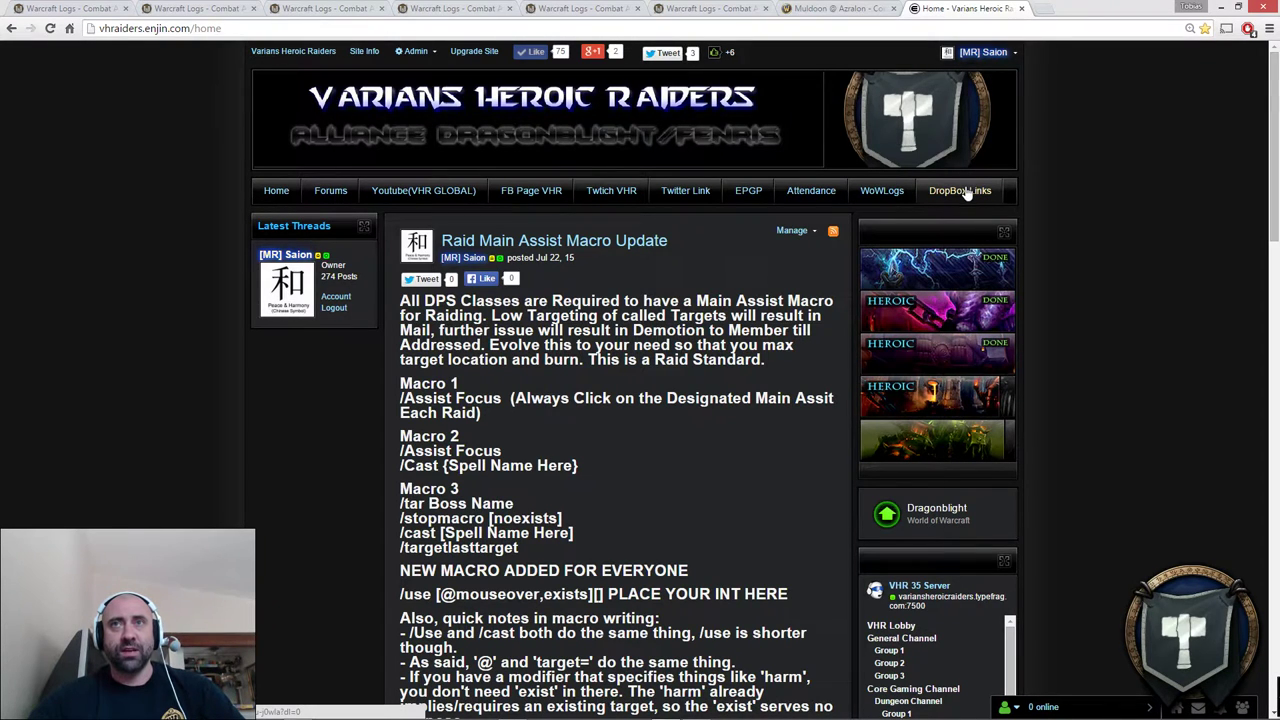
{"action": "middle_click", "coordinate": [967, 193]}
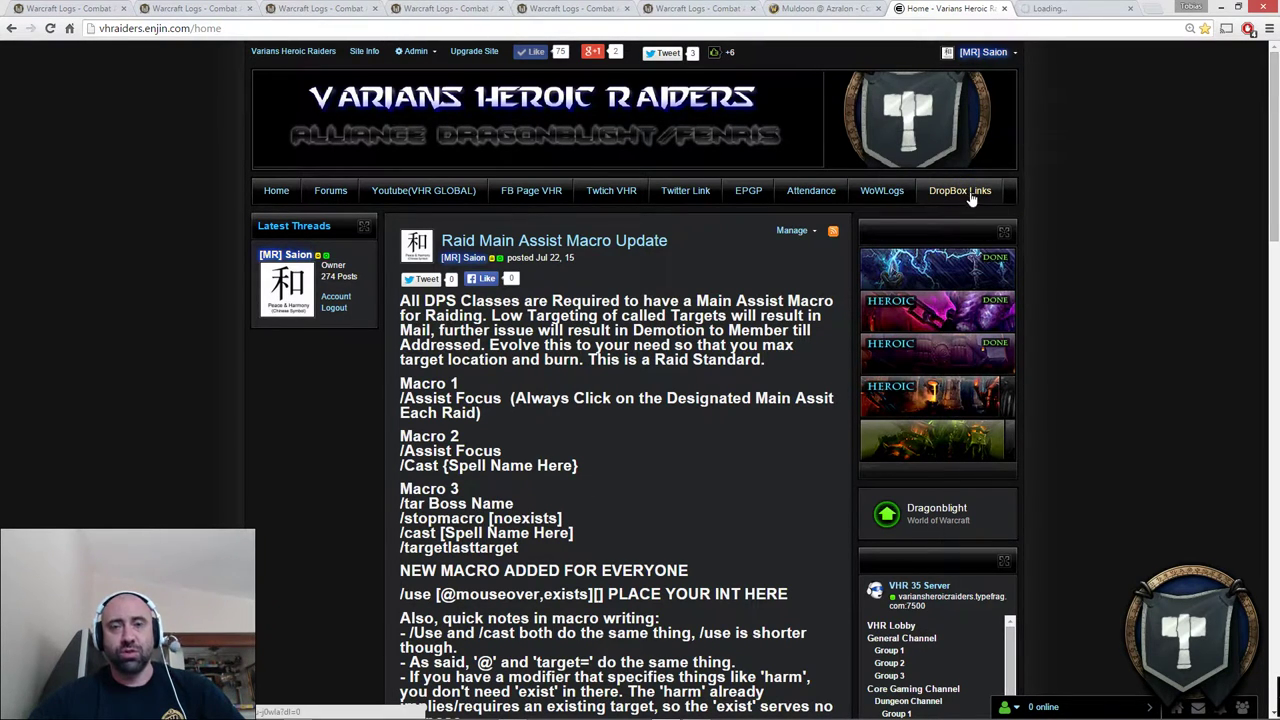
{"action": "left_click", "coordinate": [1065, 9]}
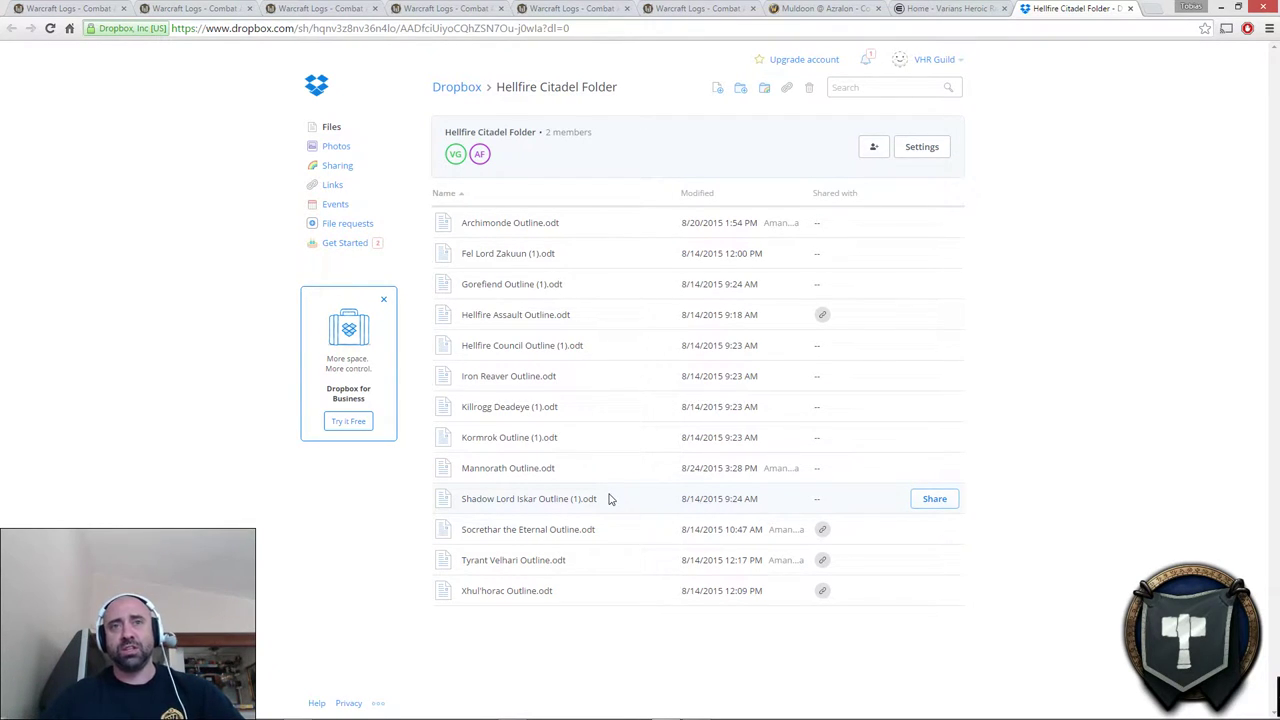
- Return to the guild site and browse its forum to the Class Discussion For Raids section
{"action": "left_click", "coordinate": [975, 9]}
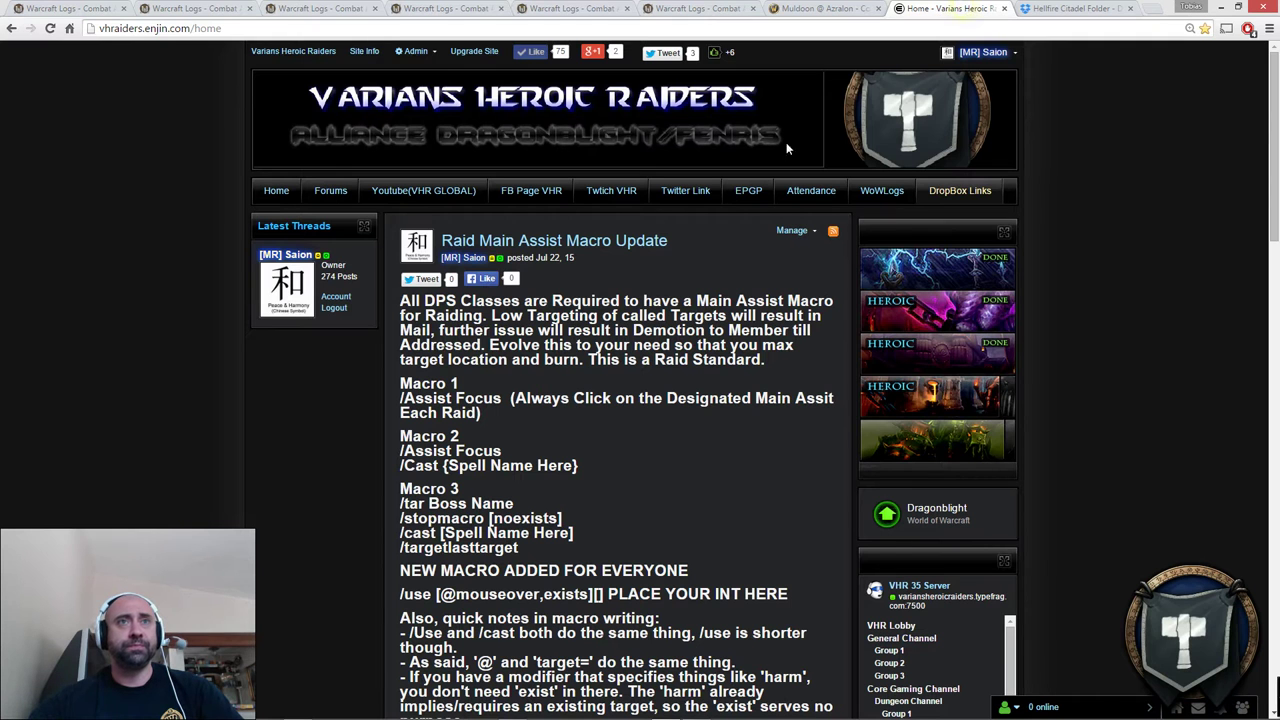
{"action": "left_click", "coordinate": [333, 195]}
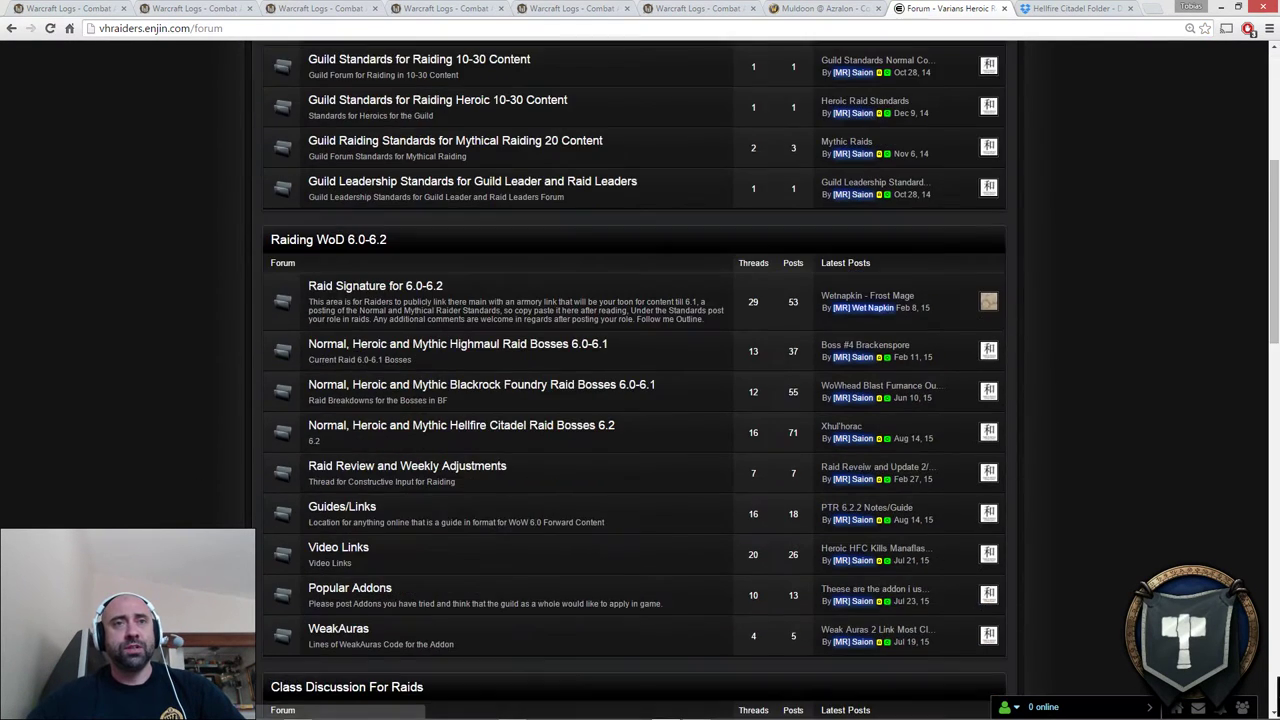
{"action": "scroll", "coordinate": [355, 528], "scroll_direction": "down", "scroll_amount": 3}
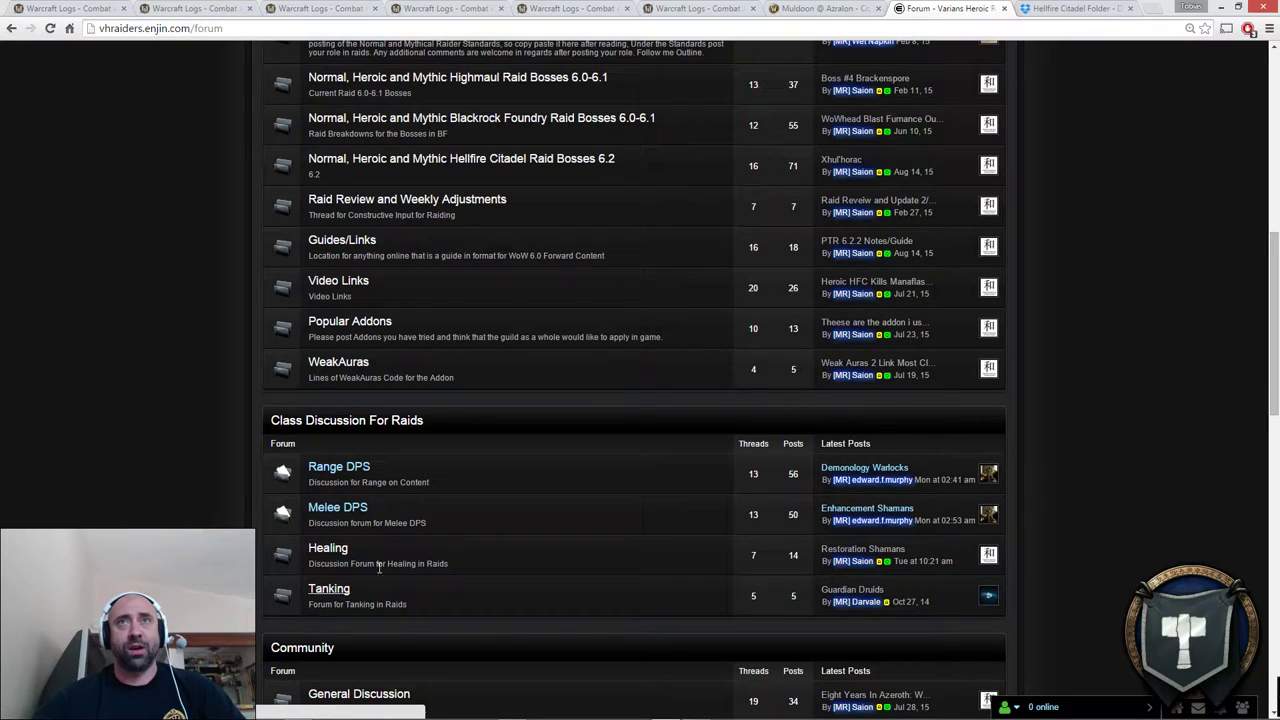
- Switch to the Iron Reaver comparison, show damage done for both hunters, and mark the Heroism period on the graph
{"action": "left_click", "coordinate": [317, 9]}
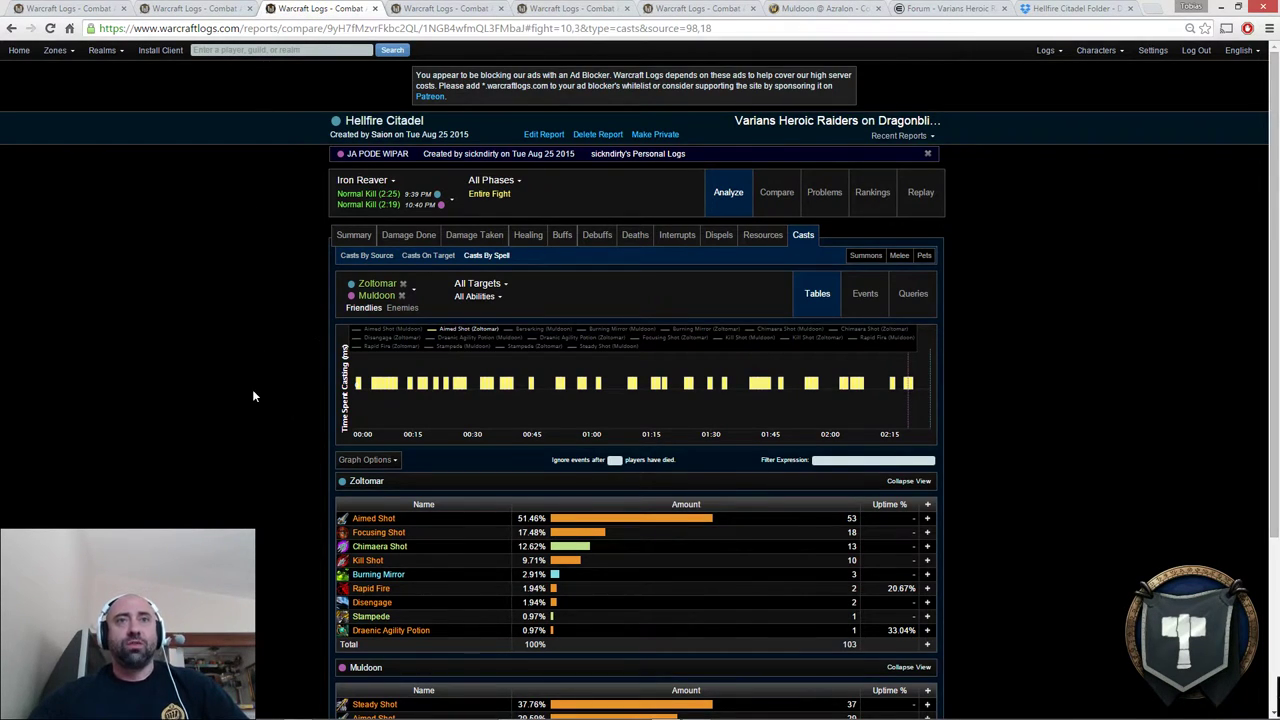
{"action": "left_click", "coordinate": [396, 240]}
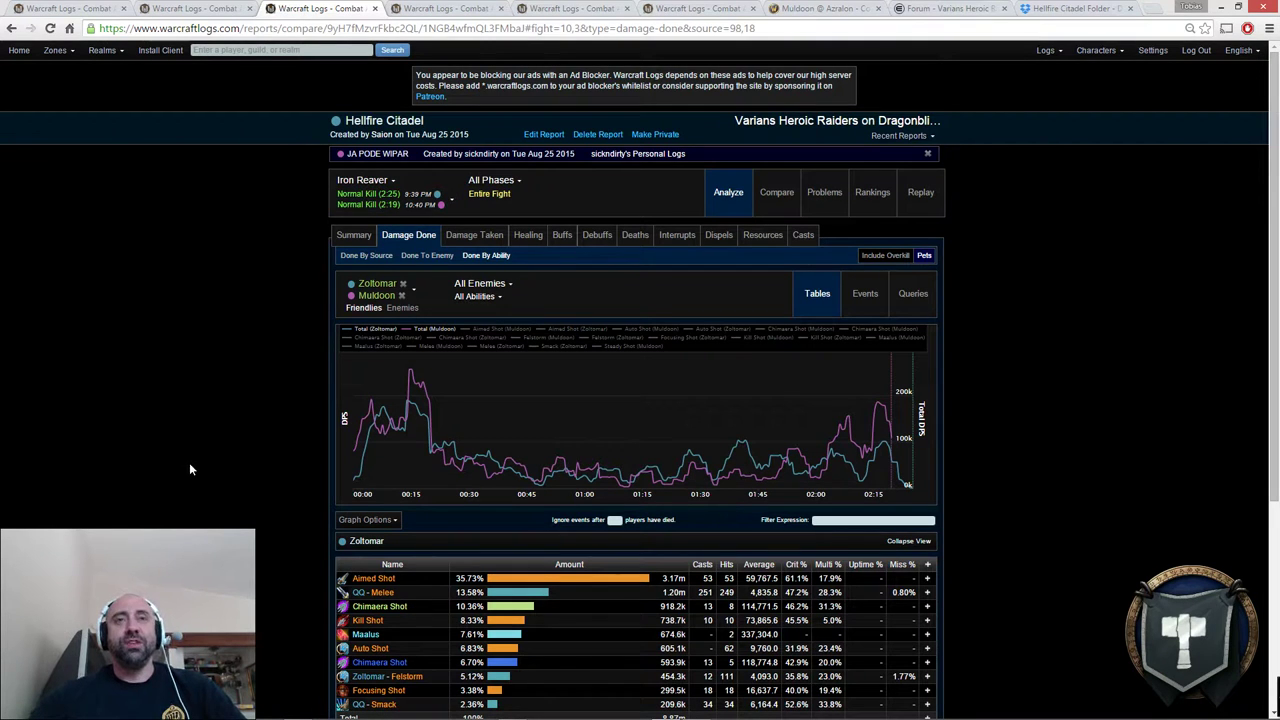
{"action": "scroll", "coordinate": [228, 464], "scroll_direction": "down", "scroll_amount": 1}
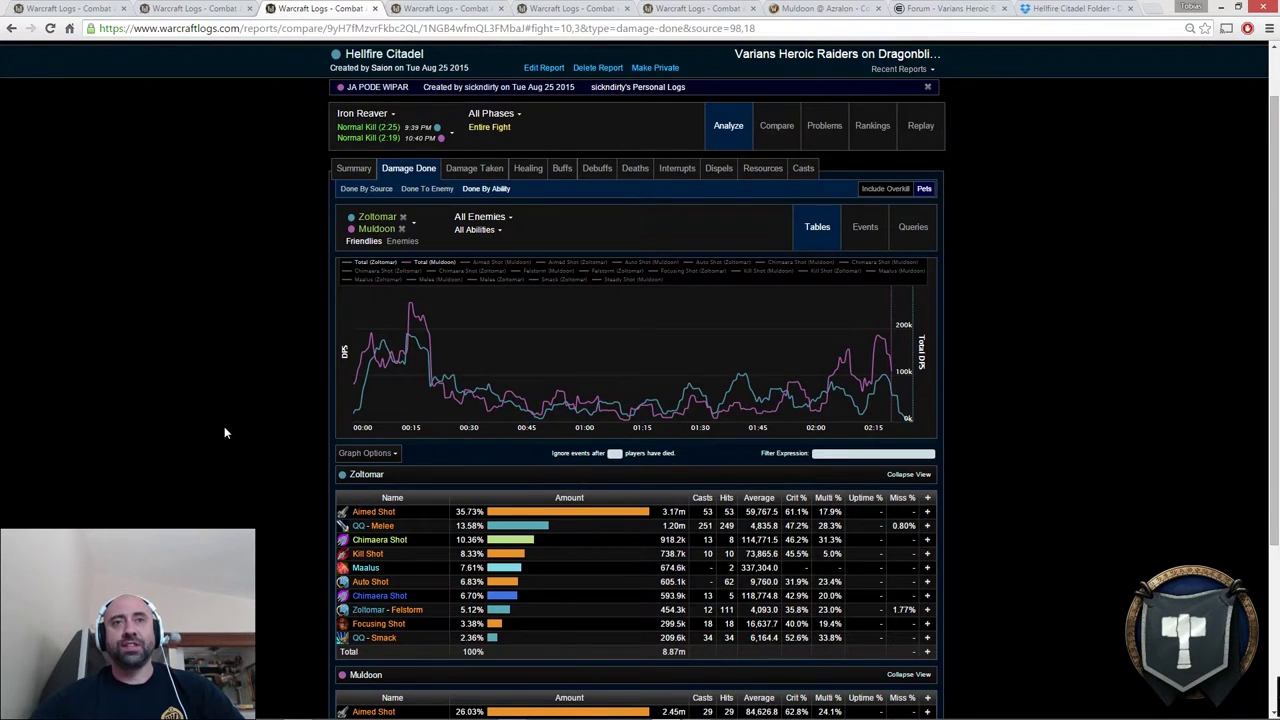
{"action": "scroll", "coordinate": [224, 432], "scroll_direction": "down", "scroll_amount": 3}
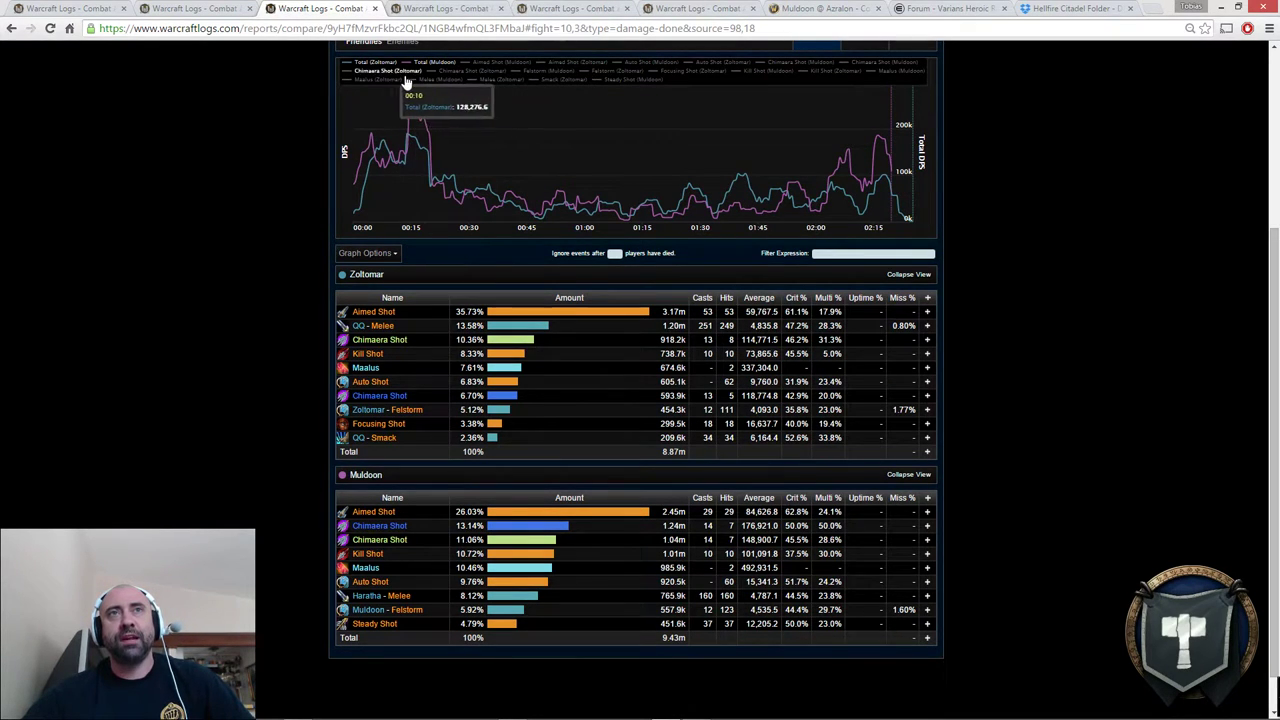
{"action": "left_click", "coordinate": [389, 253]}
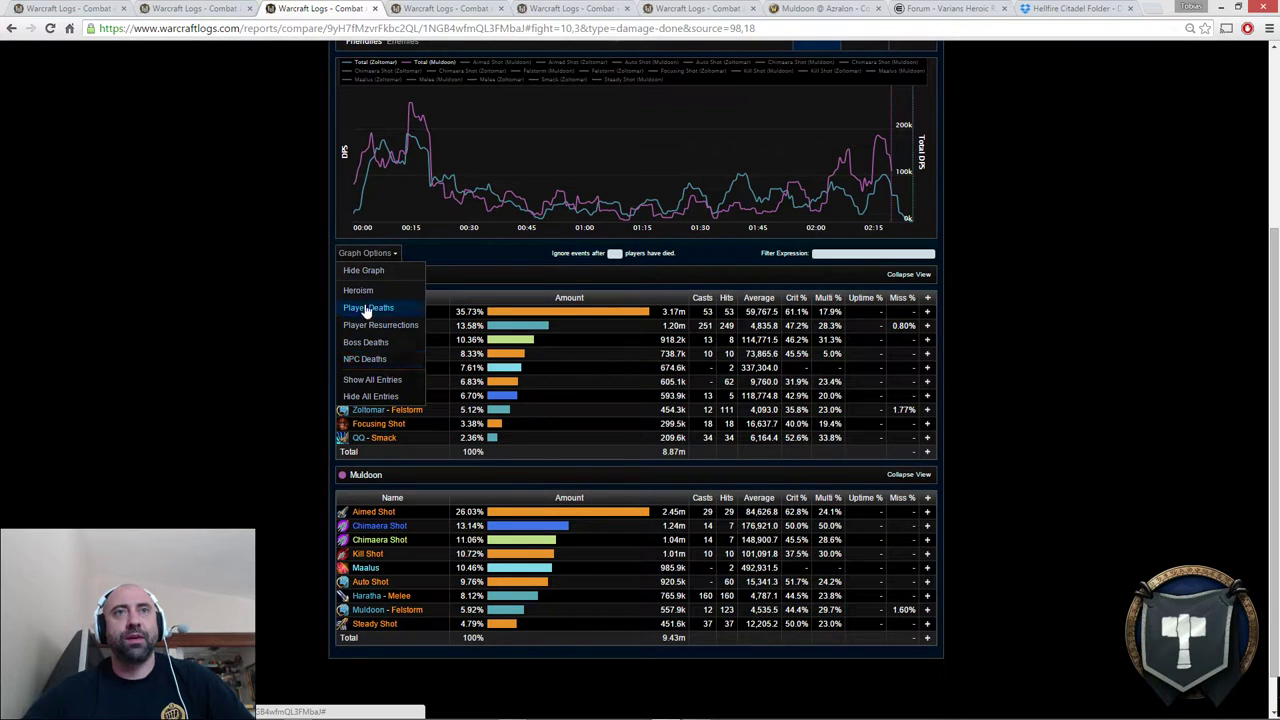
{"action": "left_click", "coordinate": [358, 290]}
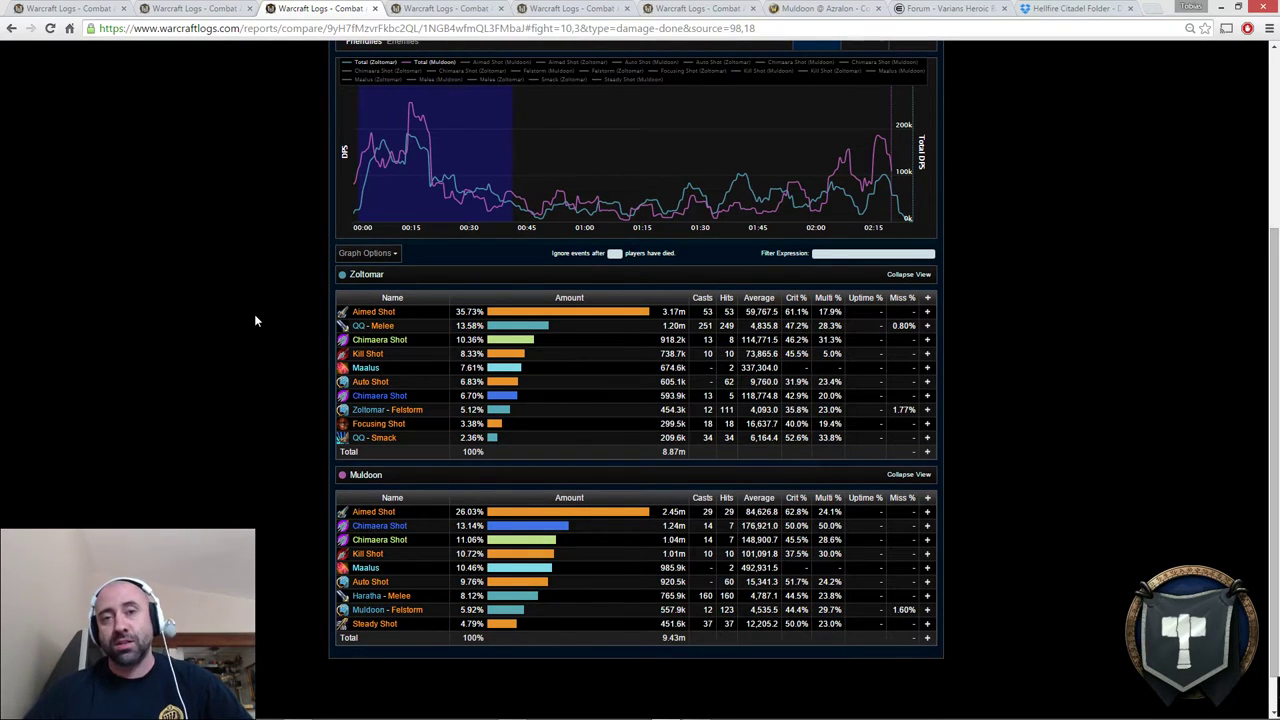
- Compare the damage taken by both hunters, broken down by ability
{"action": "scroll", "coordinate": [248, 351], "scroll_direction": "up", "scroll_amount": 2}
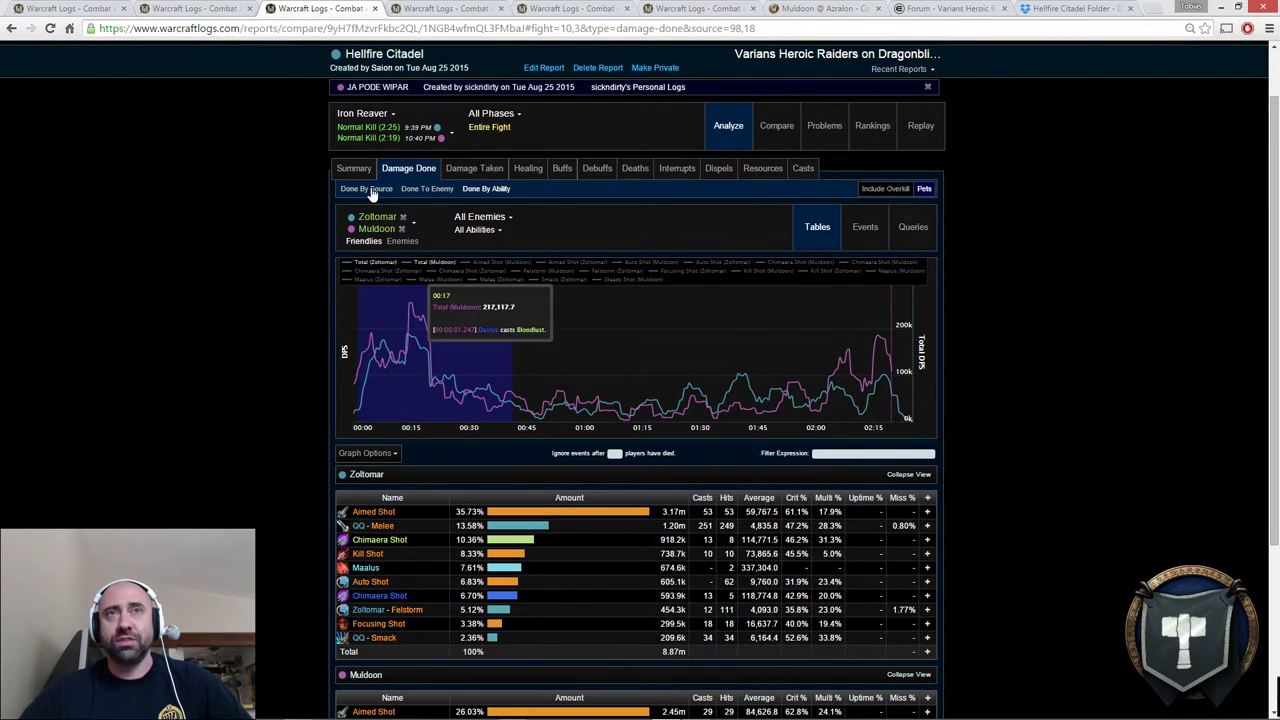
{"action": "left_click", "coordinate": [474, 168]}
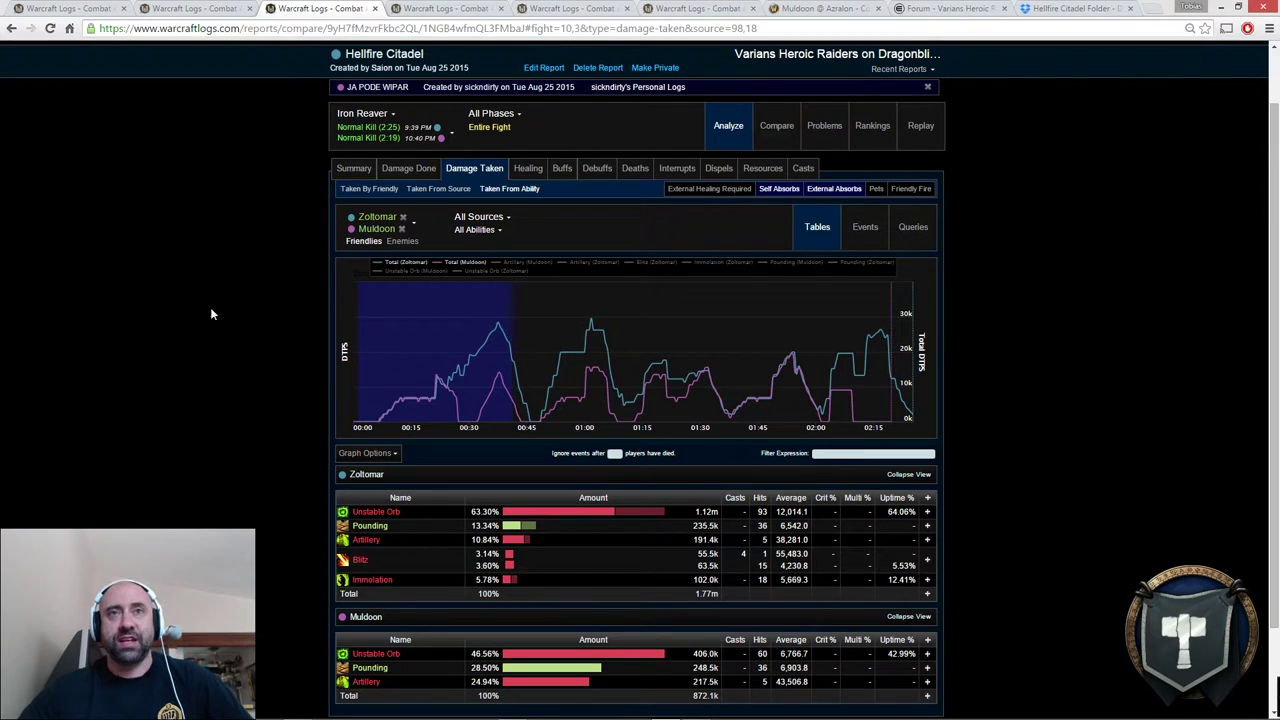
{"action": "scroll", "coordinate": [202, 304], "scroll_direction": "down", "scroll_amount": 1}
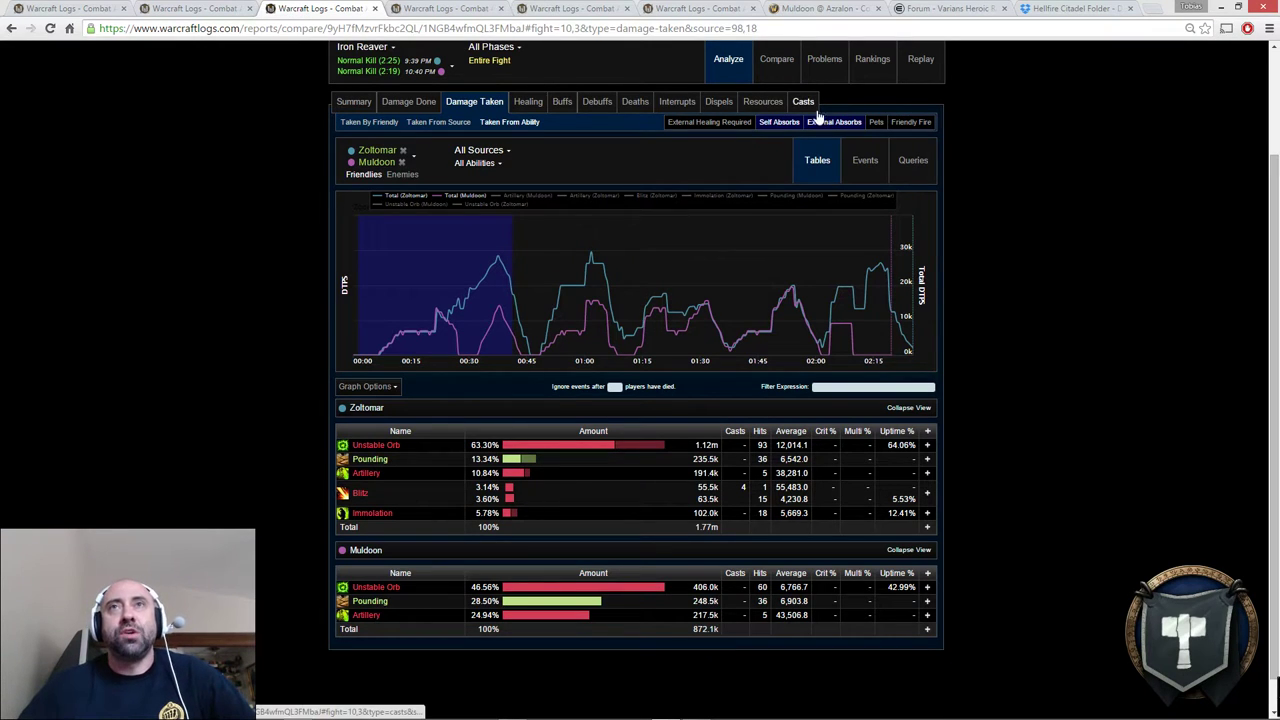
- Examine the buffs of both hunters, comparing the damage buff uptimes and reading the Sniper Training description
{"action": "left_click", "coordinate": [562, 102]}
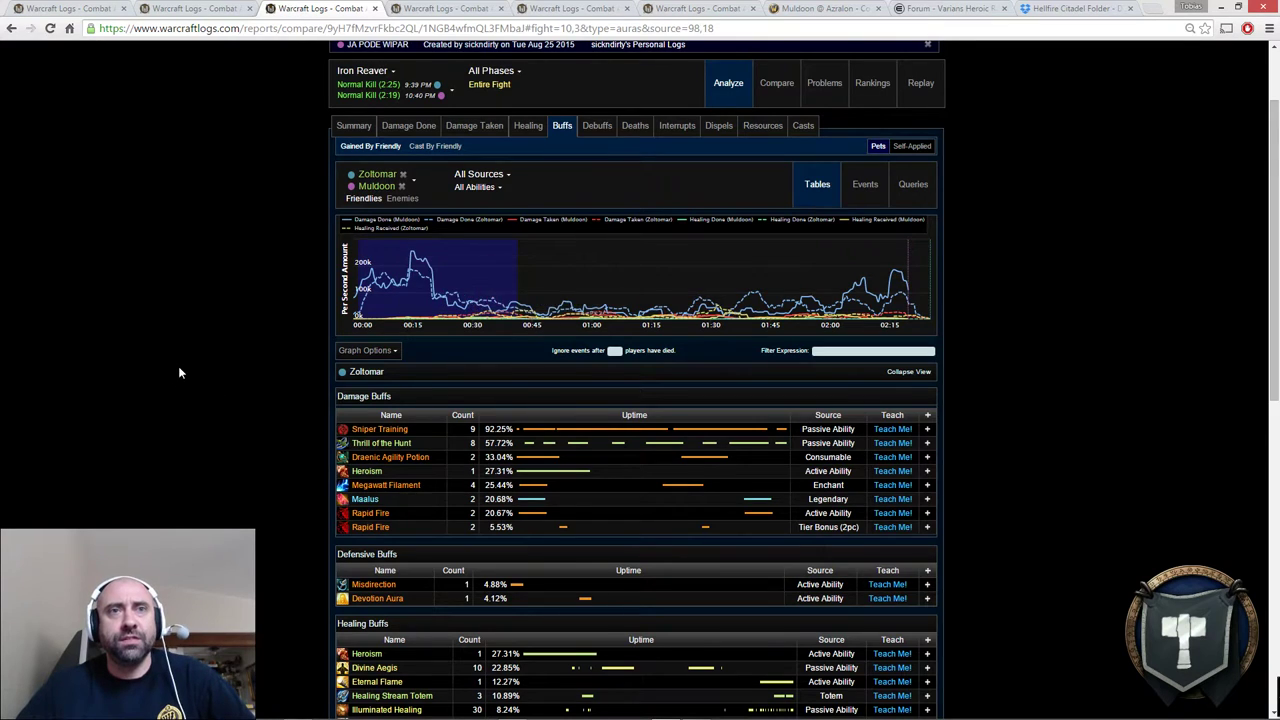
{"action": "scroll", "coordinate": [178, 366], "scroll_direction": "down", "scroll_amount": 1}
{"action": "scroll", "coordinate": [179, 373], "scroll_direction": "down", "scroll_amount": 3}
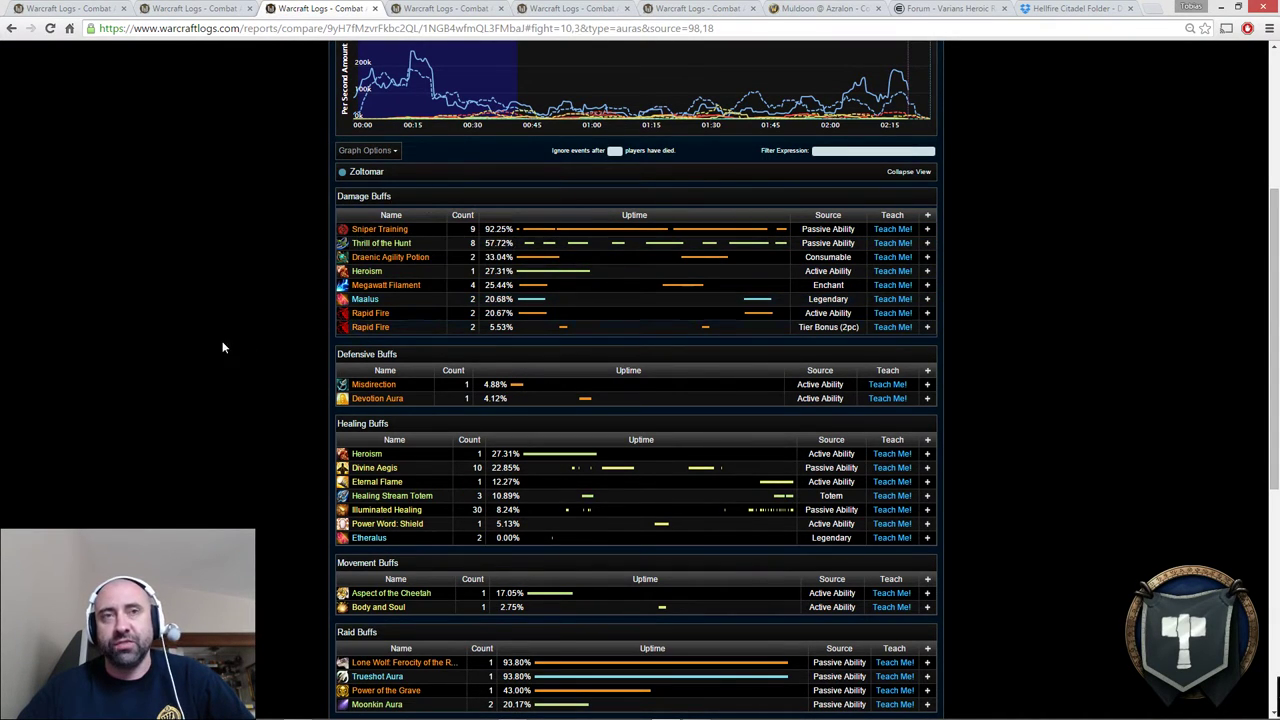
{"action": "scroll", "coordinate": [249, 369], "scroll_direction": "down", "scroll_amount": 1}
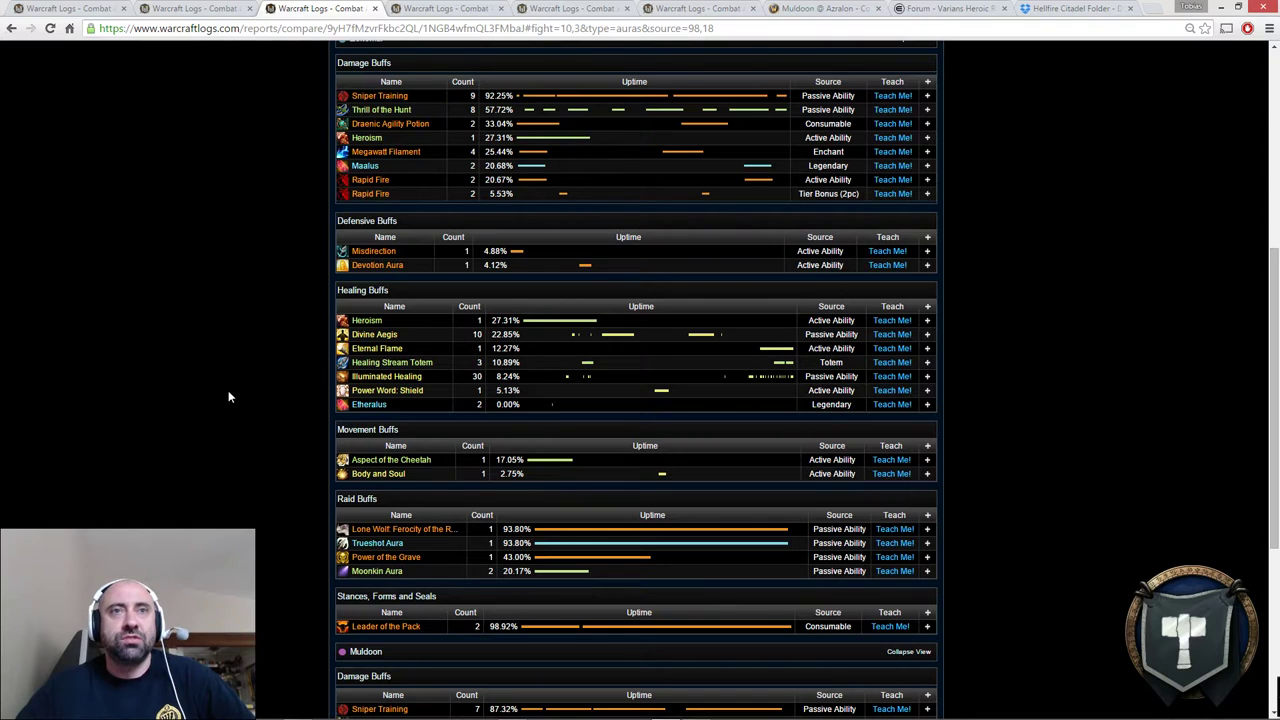
{"action": "scroll", "coordinate": [229, 392], "scroll_direction": "down", "scroll_amount": 1}
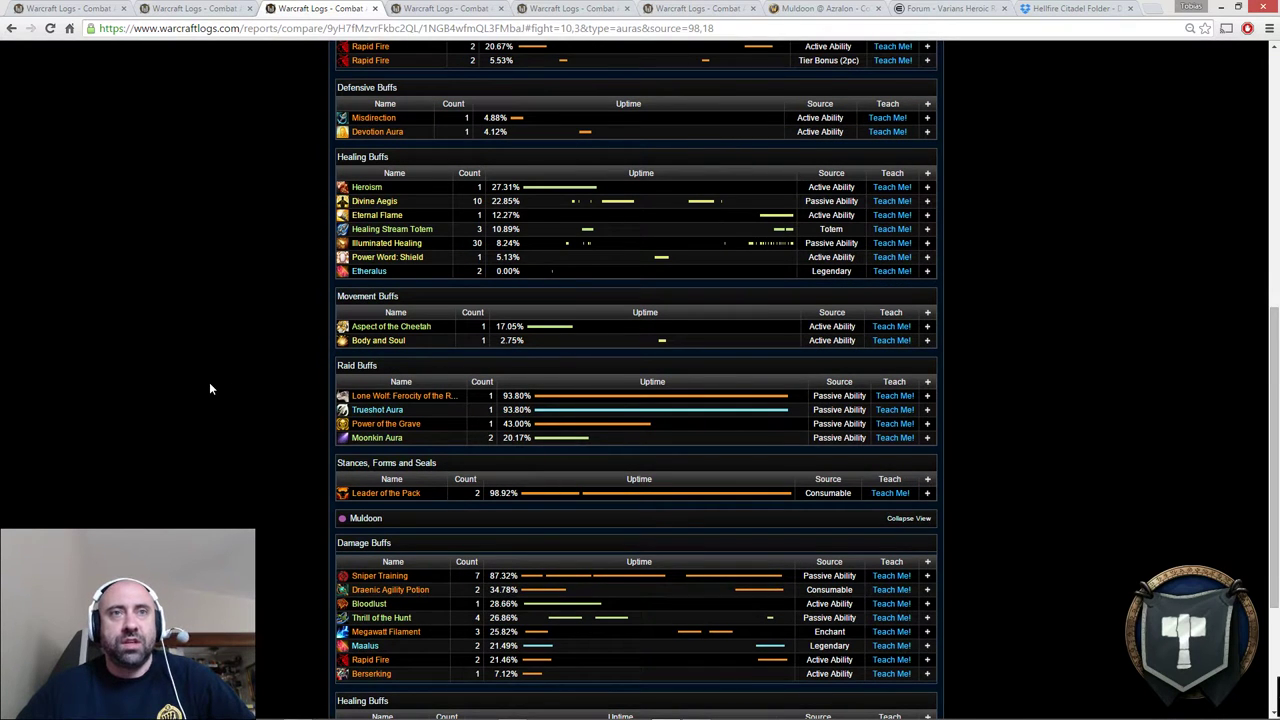
{"action": "scroll", "coordinate": [209, 385], "scroll_direction": "down", "scroll_amount": 2}
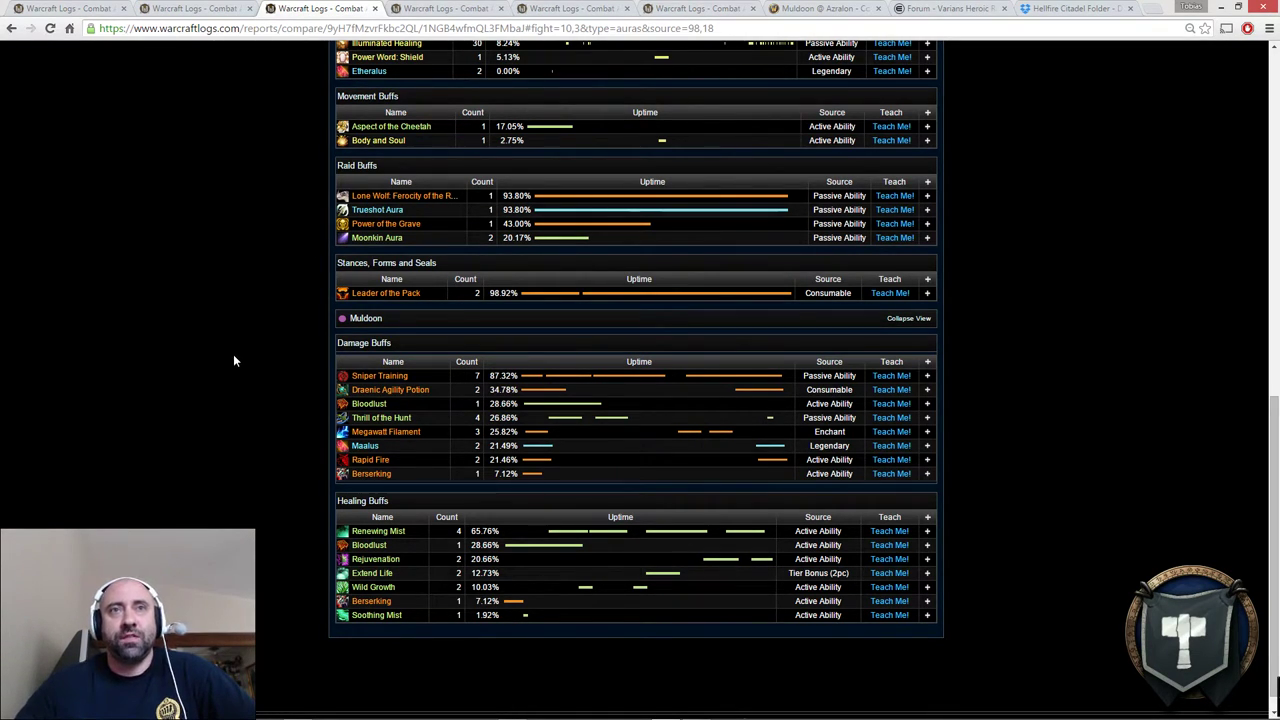
{"action": "mouse_move", "coordinate": [347, 383]}
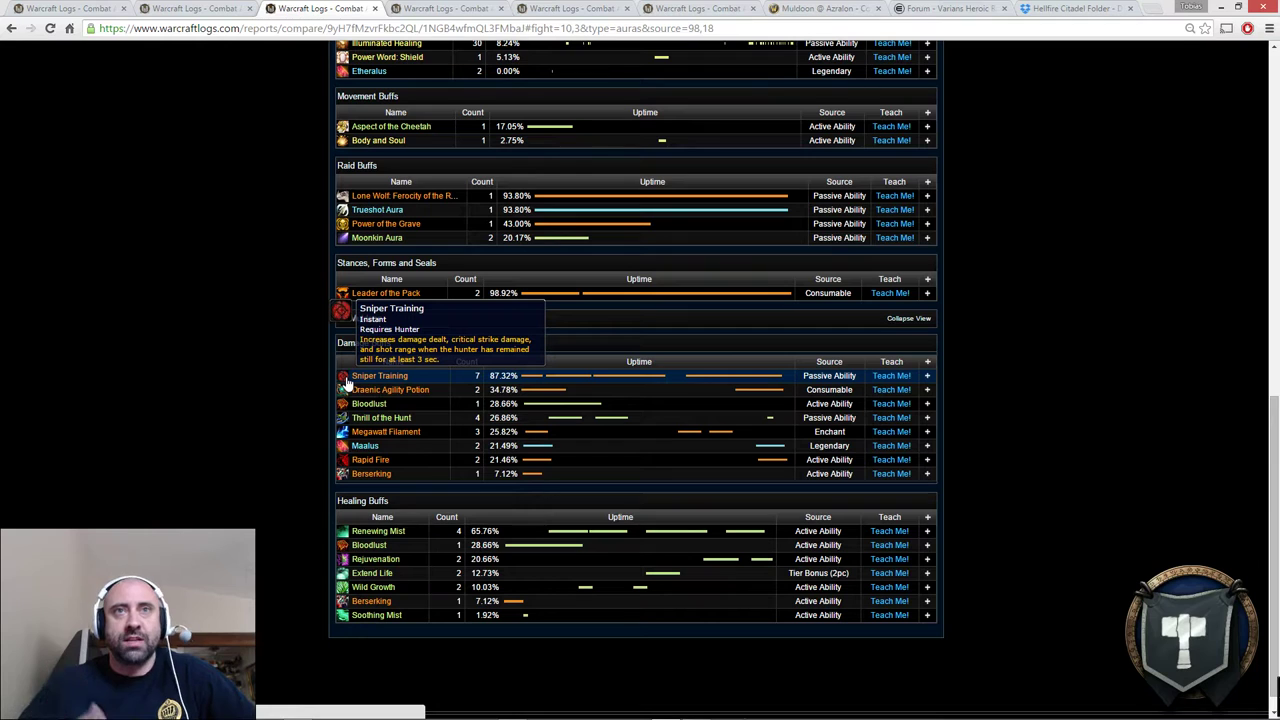
- Show the debuffs that both hunters gained during the Iron Reaver fight
{"action": "scroll", "coordinate": [248, 353], "scroll_direction": "up", "scroll_amount": 4}
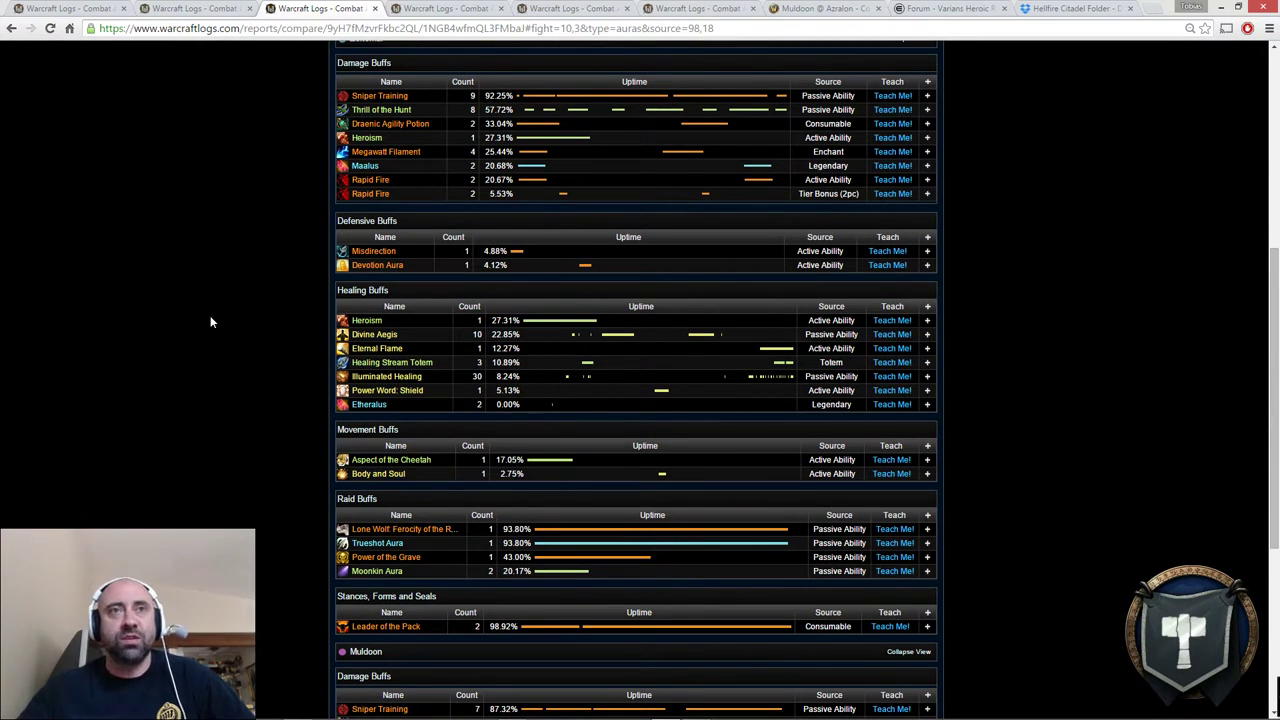
{"action": "scroll", "coordinate": [270, 388], "scroll_direction": "up", "scroll_amount": 5}
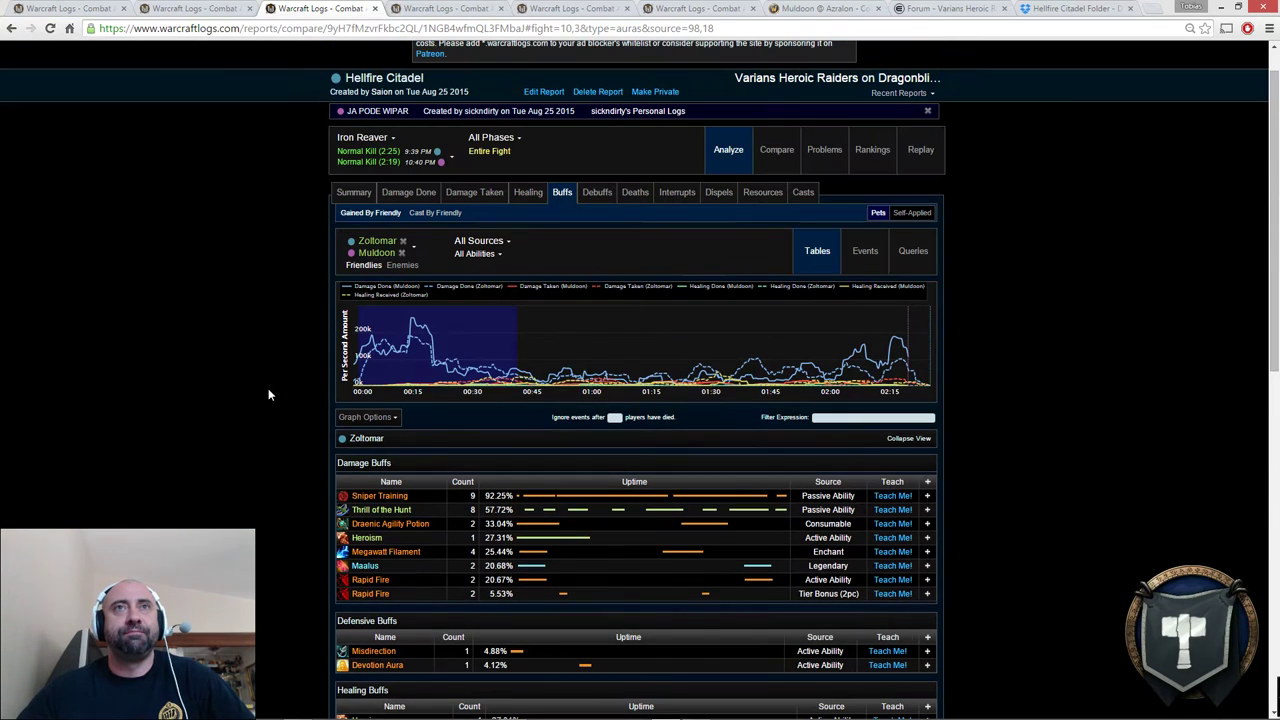
{"action": "left_click", "coordinate": [600, 192]}
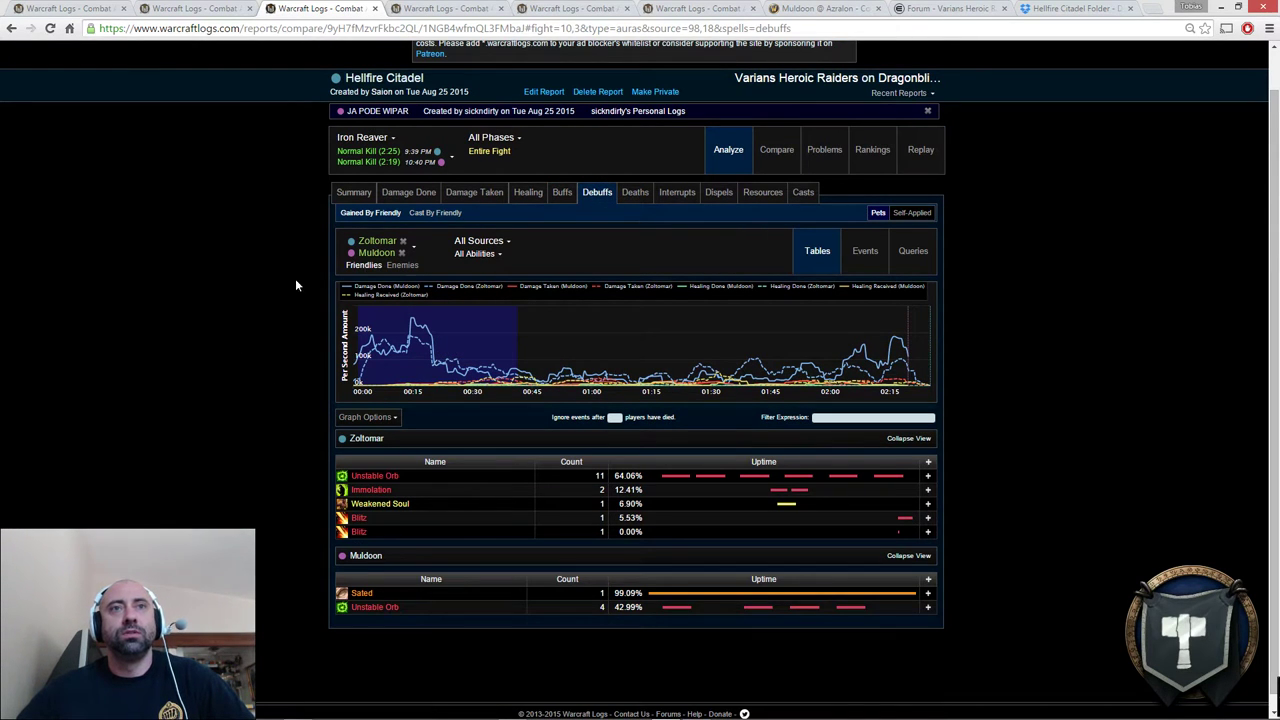
- Show the casts of both hunters on Iron Reaver and compare how often each used the individual spells, including Aimed Shot
{"action": "left_click", "coordinate": [805, 193]}
{"action": "scroll", "coordinate": [209, 360], "scroll_direction": "down", "scroll_amount": 3}
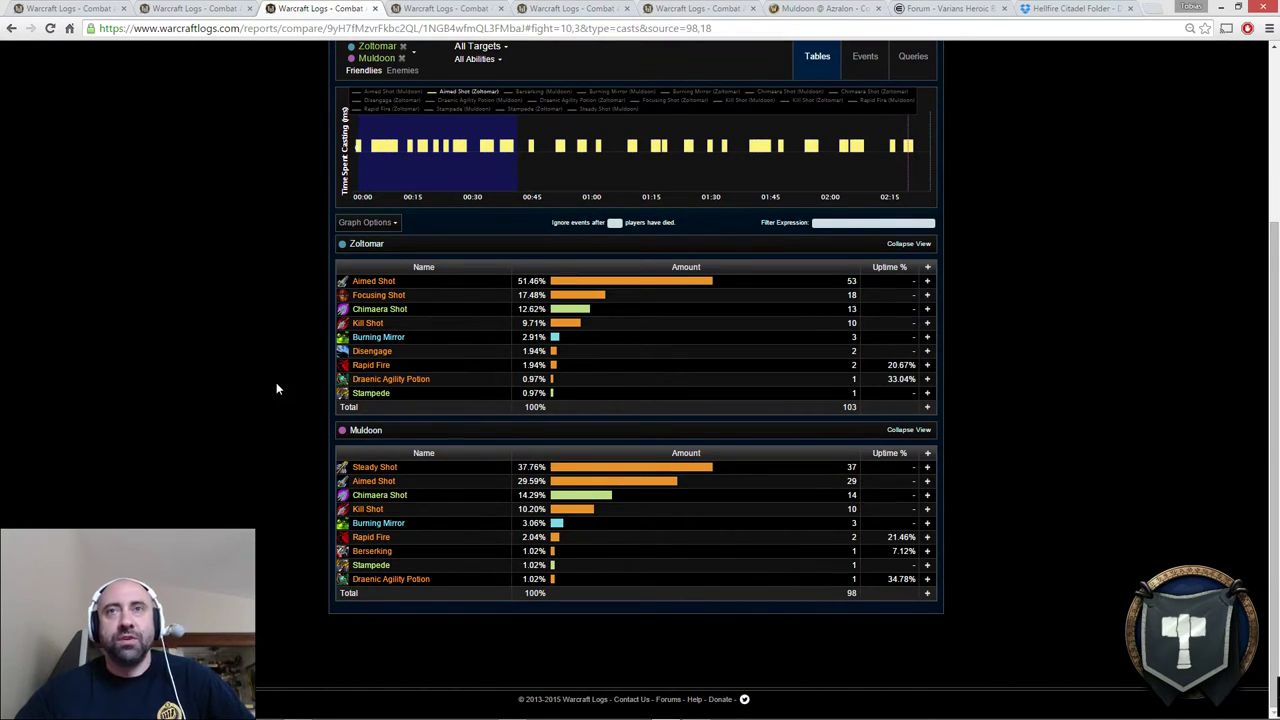
{"action": "mouse_move", "coordinate": [397, 286]}
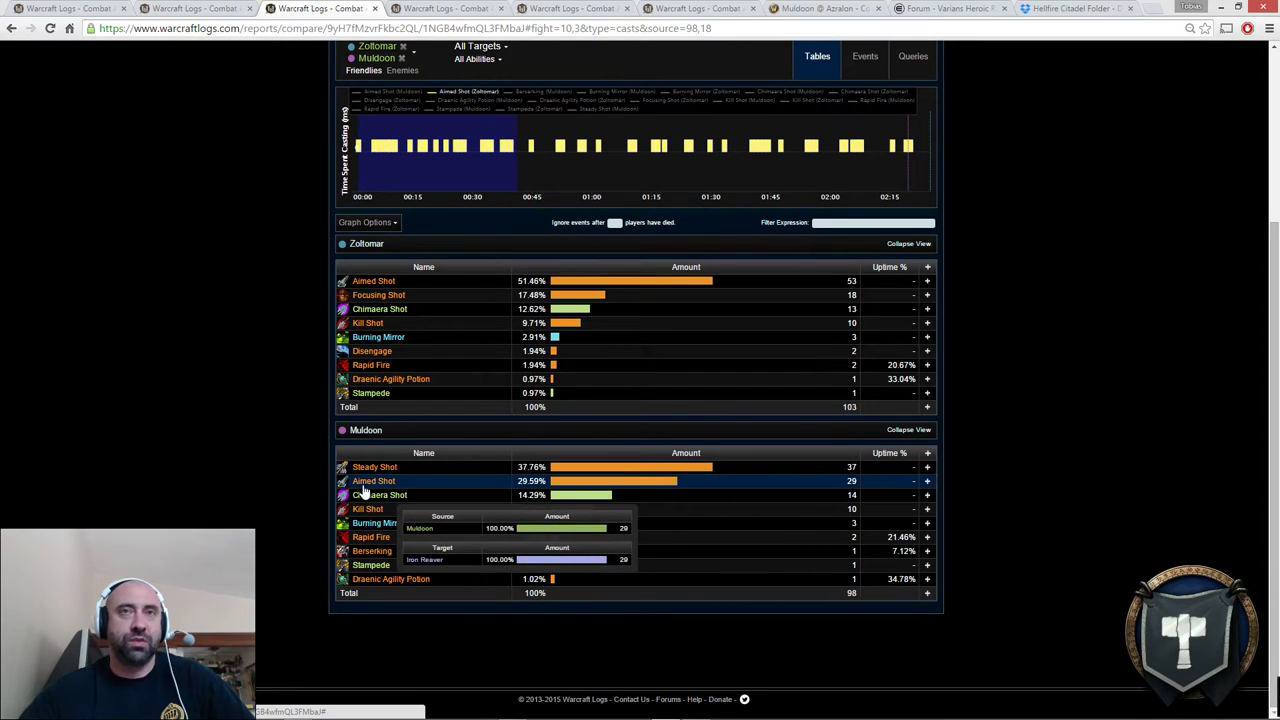
{"action": "scroll", "coordinate": [277, 347], "scroll_direction": "up", "scroll_amount": 3}
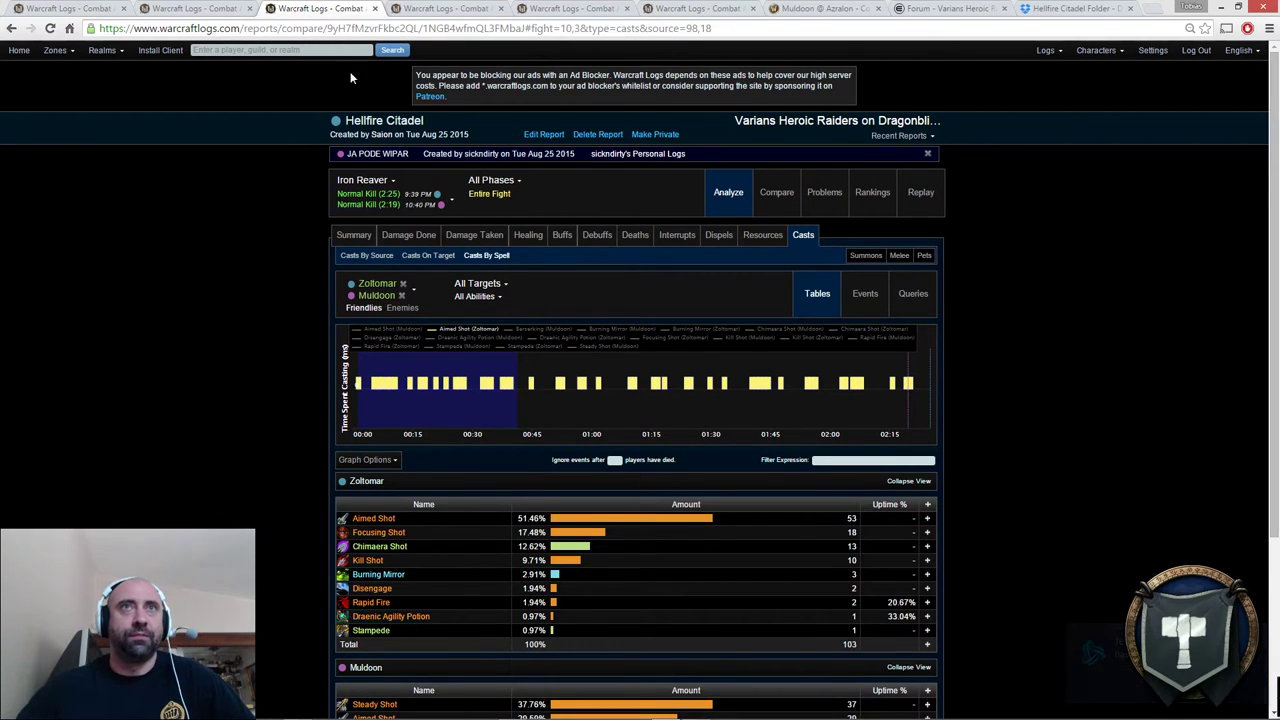
- Switch to the all-boss Normal rankings for Marksmanship hunters and open the fight search filters
{"action": "key", "text": "ctrl+Tab"}
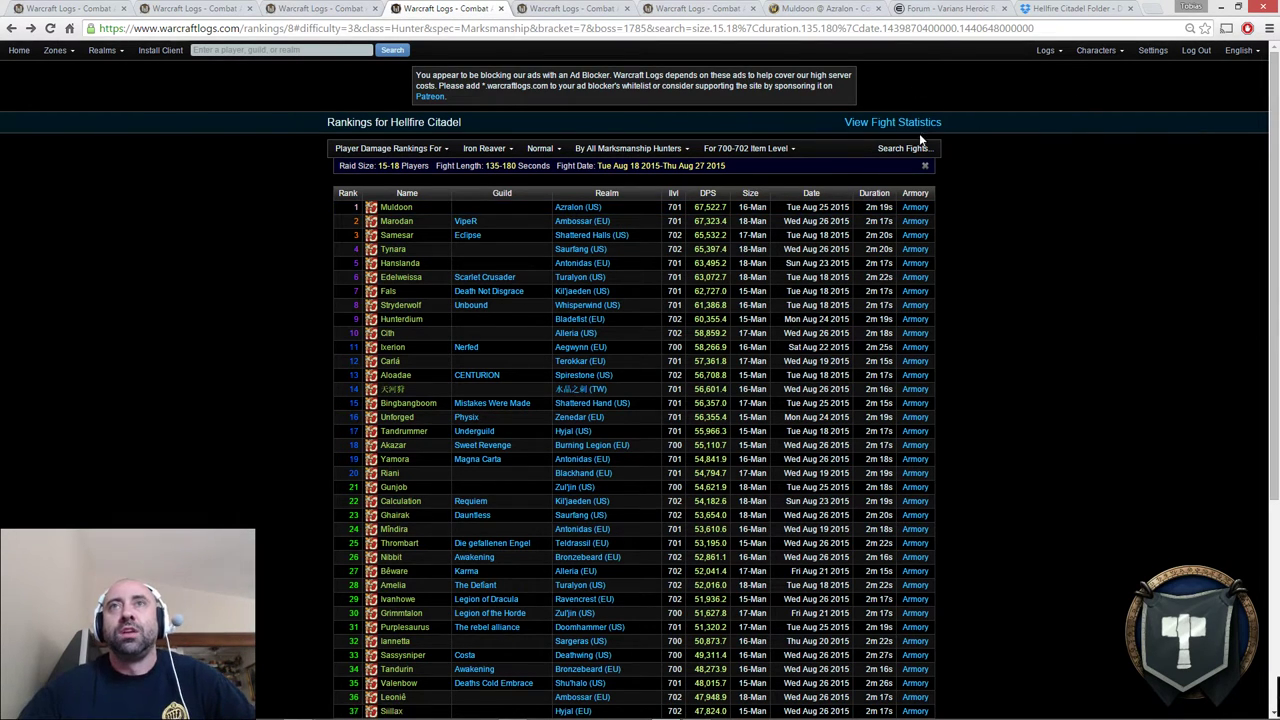
{"action": "left_click", "coordinate": [575, 12]}
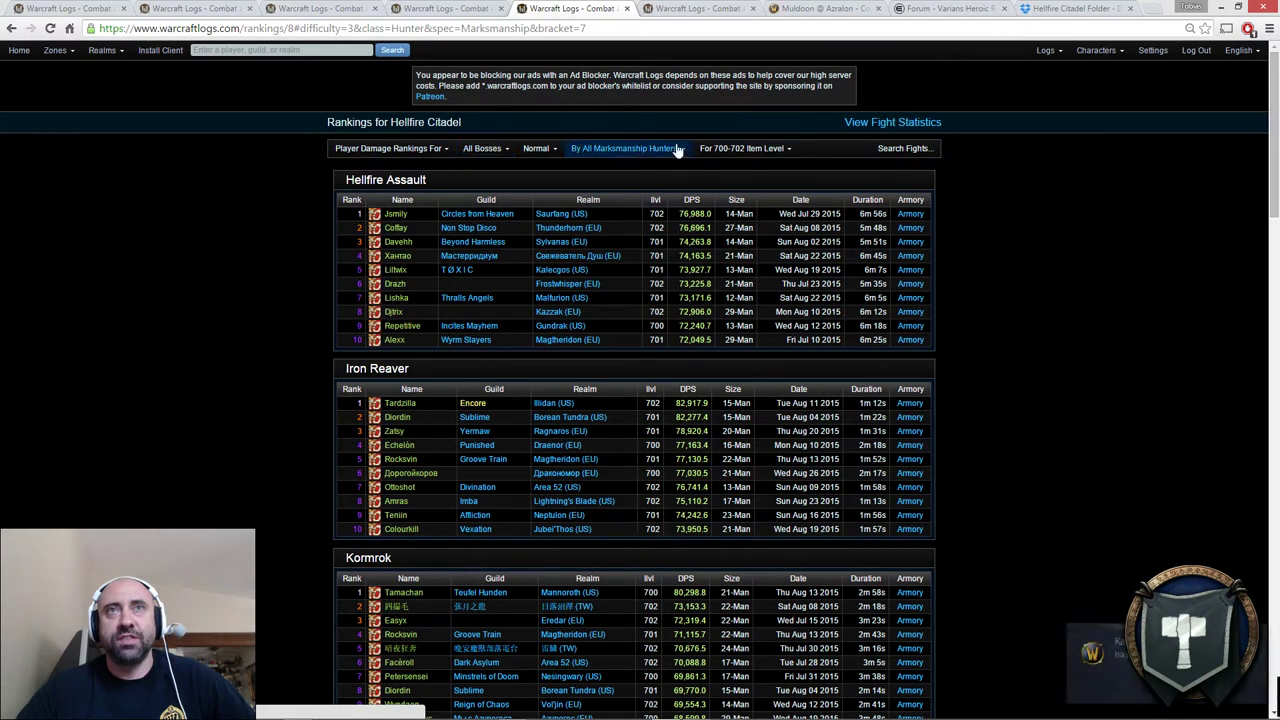
{"action": "left_click", "coordinate": [906, 148]}
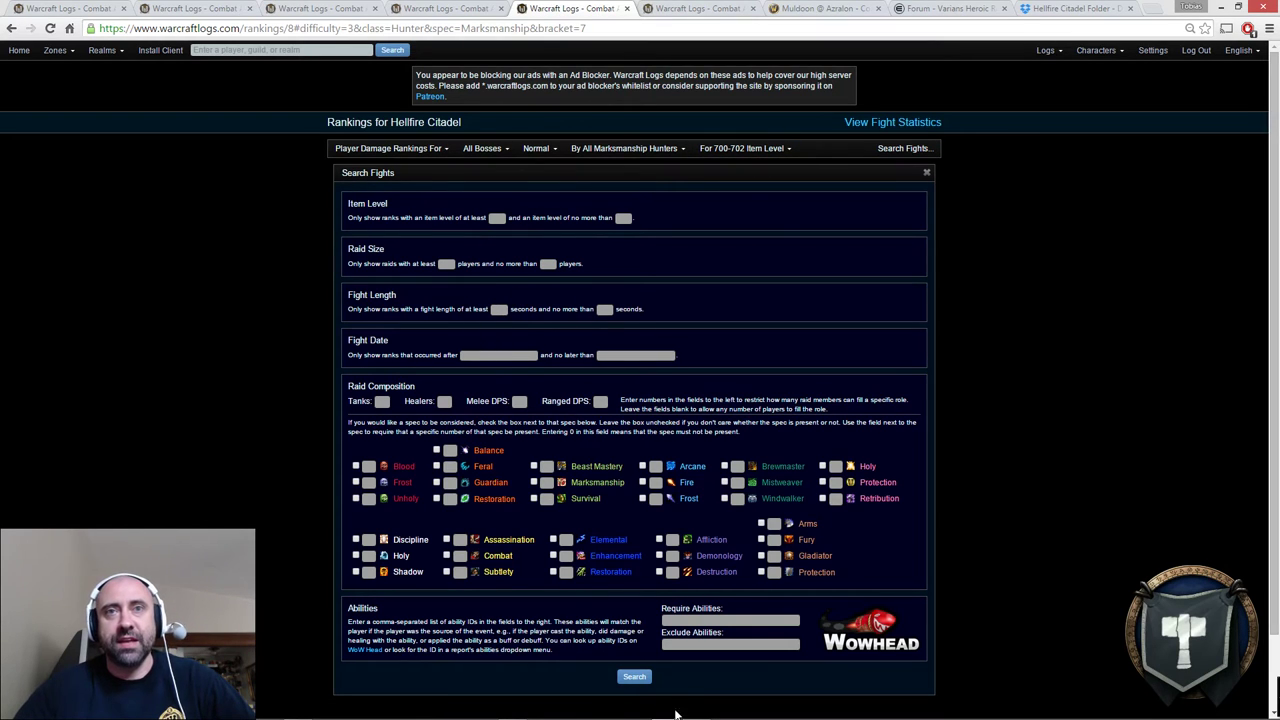
- Review the full filtered Iron Reaver ranking list of Marksmanship hunters at item level 700-702
{"action": "left_click", "coordinate": [426, 9]}
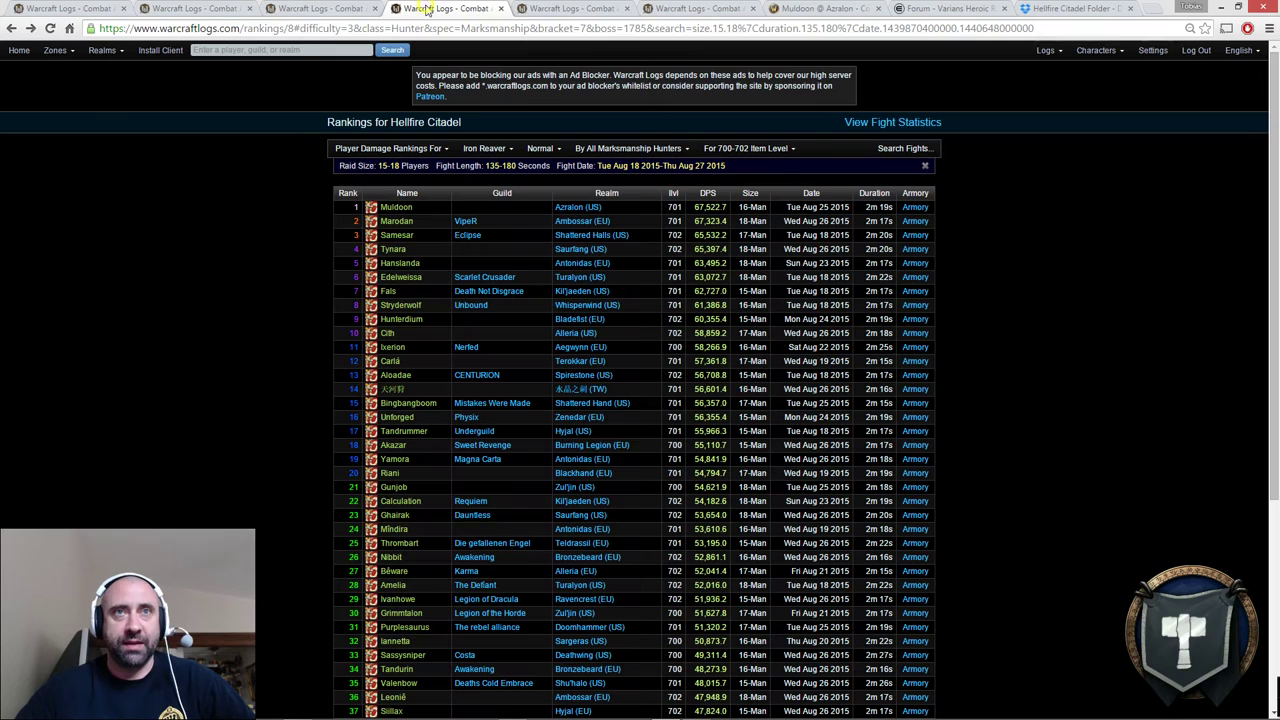
{"action": "scroll", "coordinate": [207, 399], "scroll_direction": "down", "scroll_amount": 3}
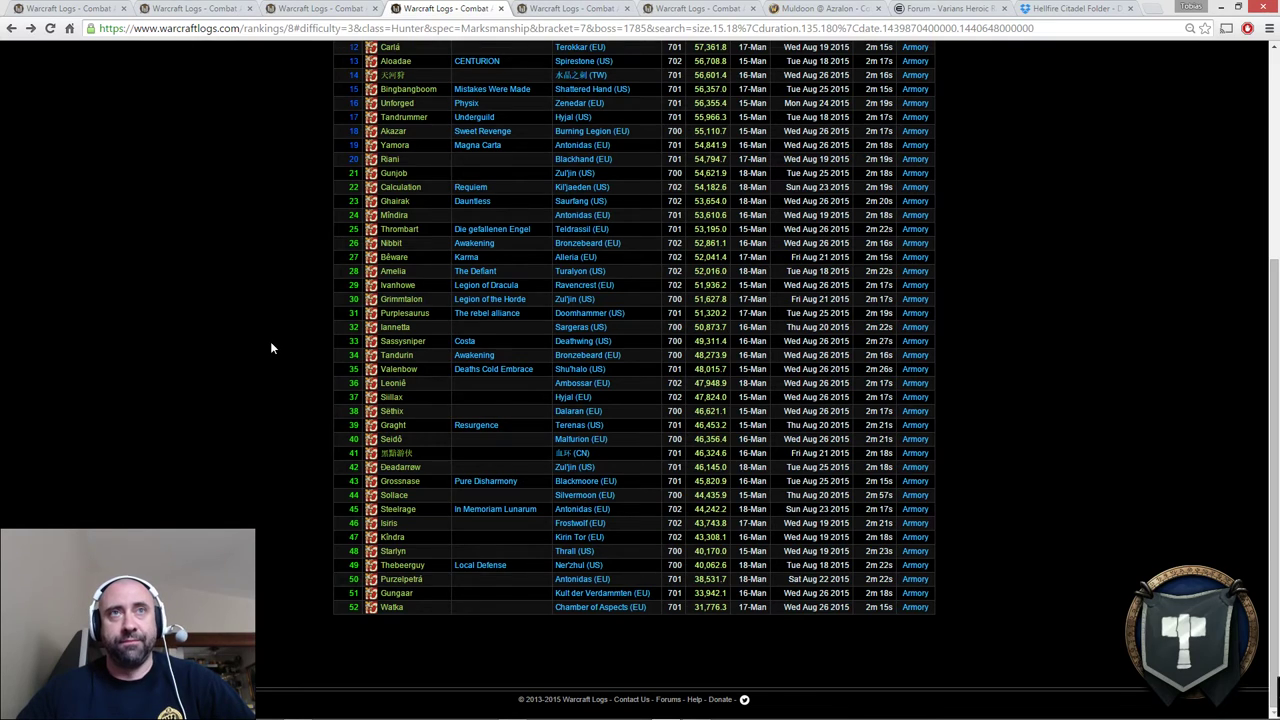
{"action": "scroll", "coordinate": [268, 345], "scroll_direction": "up", "scroll_amount": 3}
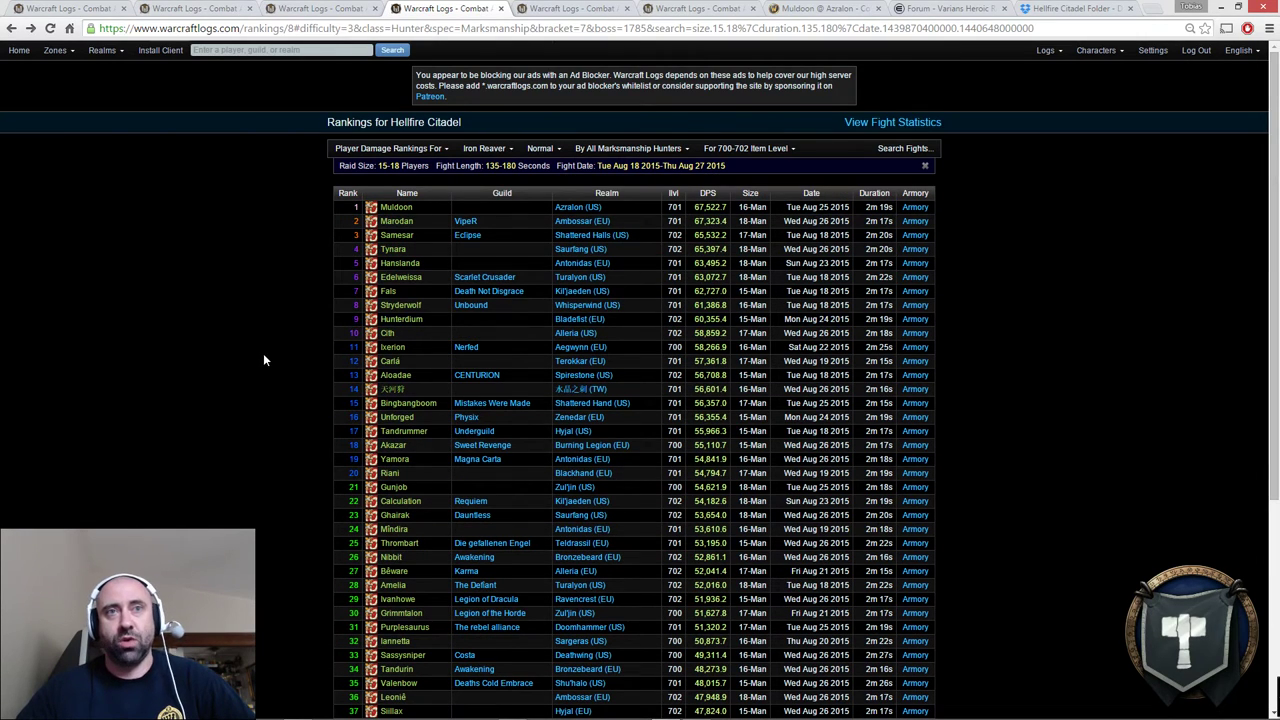
- Visit the guild forum and the shared Hellfire Citadel folder, and bring up the JA PODE WIPAR report with its code selected in the address
{"action": "left_click", "coordinate": [935, 8]}
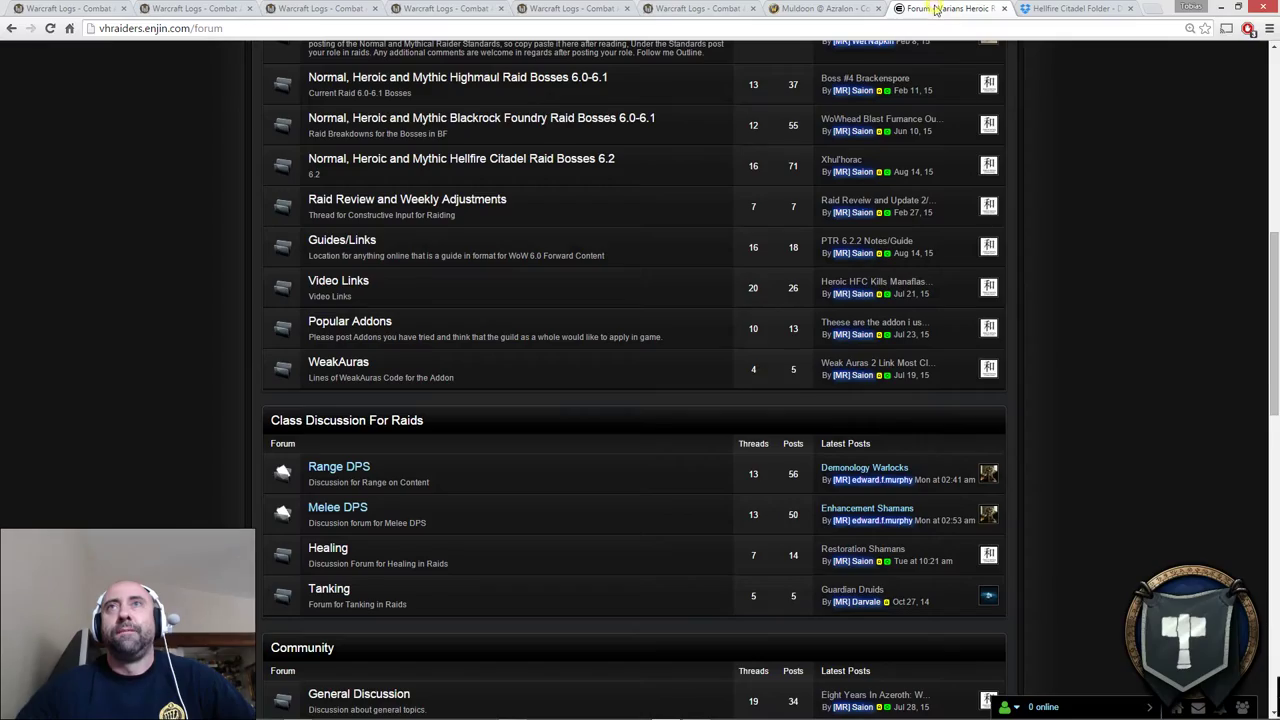
{"action": "left_click", "coordinate": [1070, 8]}
{"action": "left_click", "coordinate": [685, 10]}
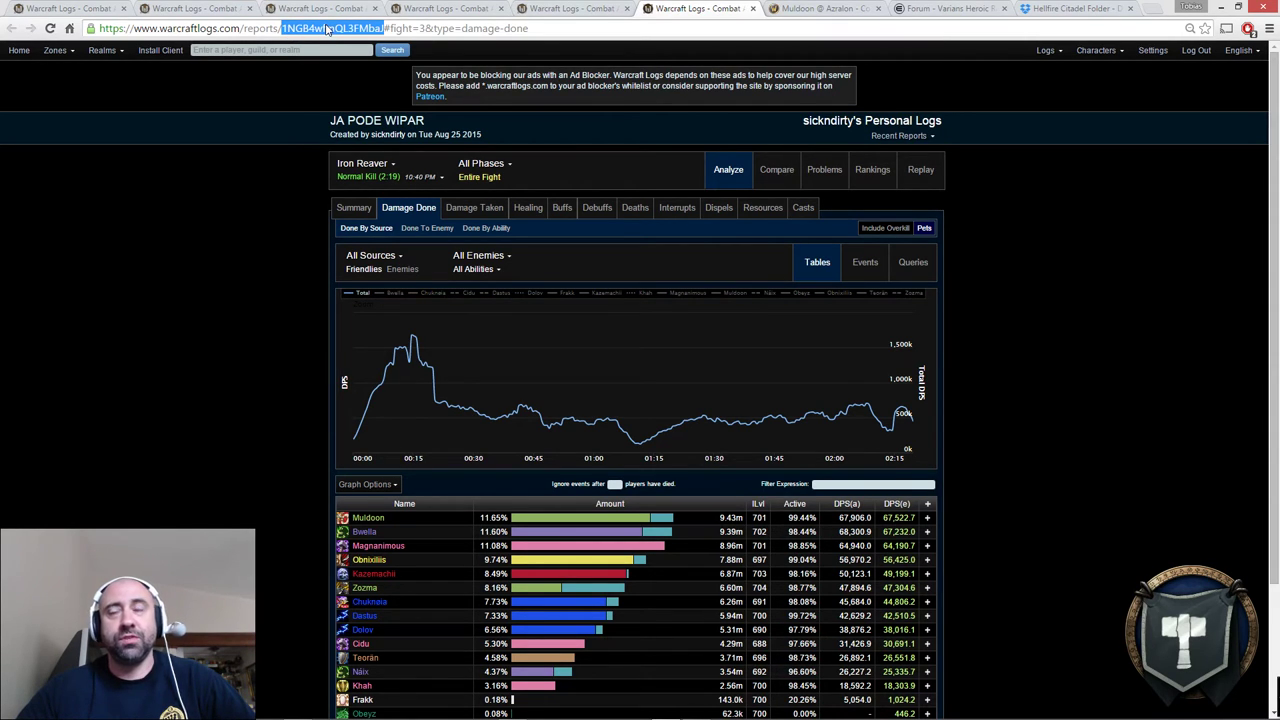
- Return to the Iron Reaver comparison of both hunters and show its options for comparing reports and finding similar parses
{"action": "left_click", "coordinate": [570, 8]}
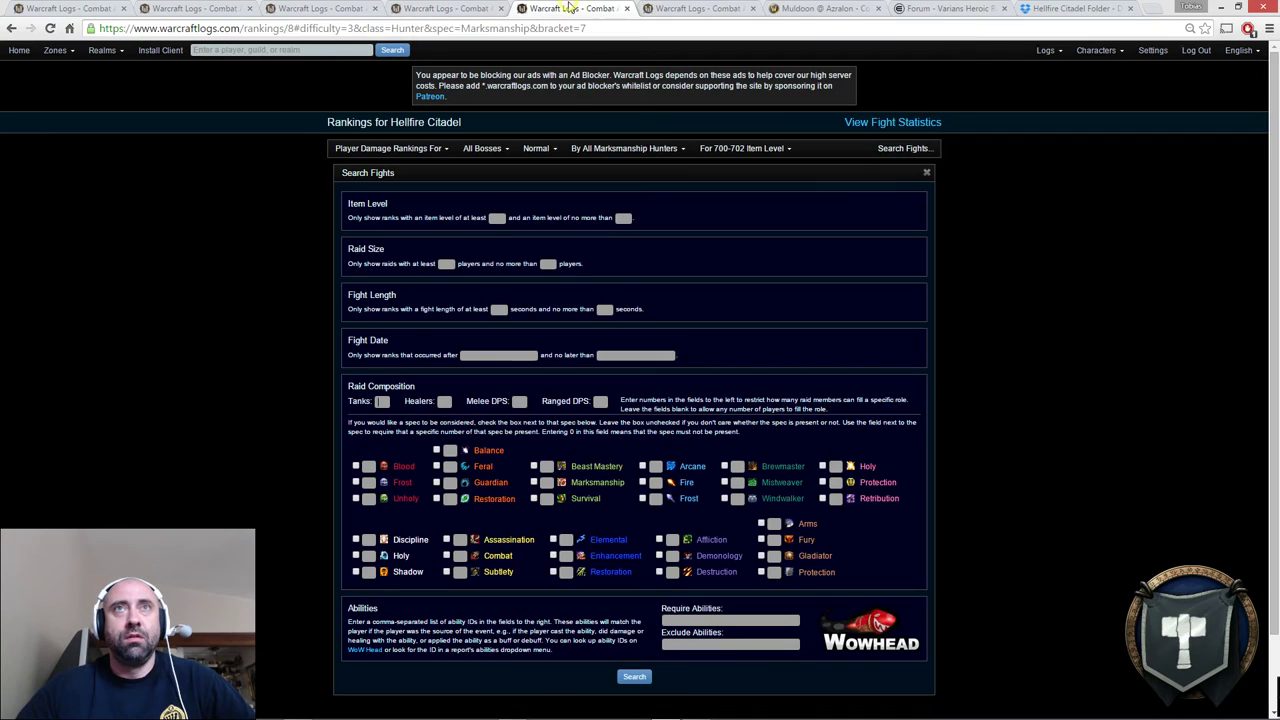
{"action": "left_click", "coordinate": [460, 8]}
{"action": "left_click", "coordinate": [333, 8]}
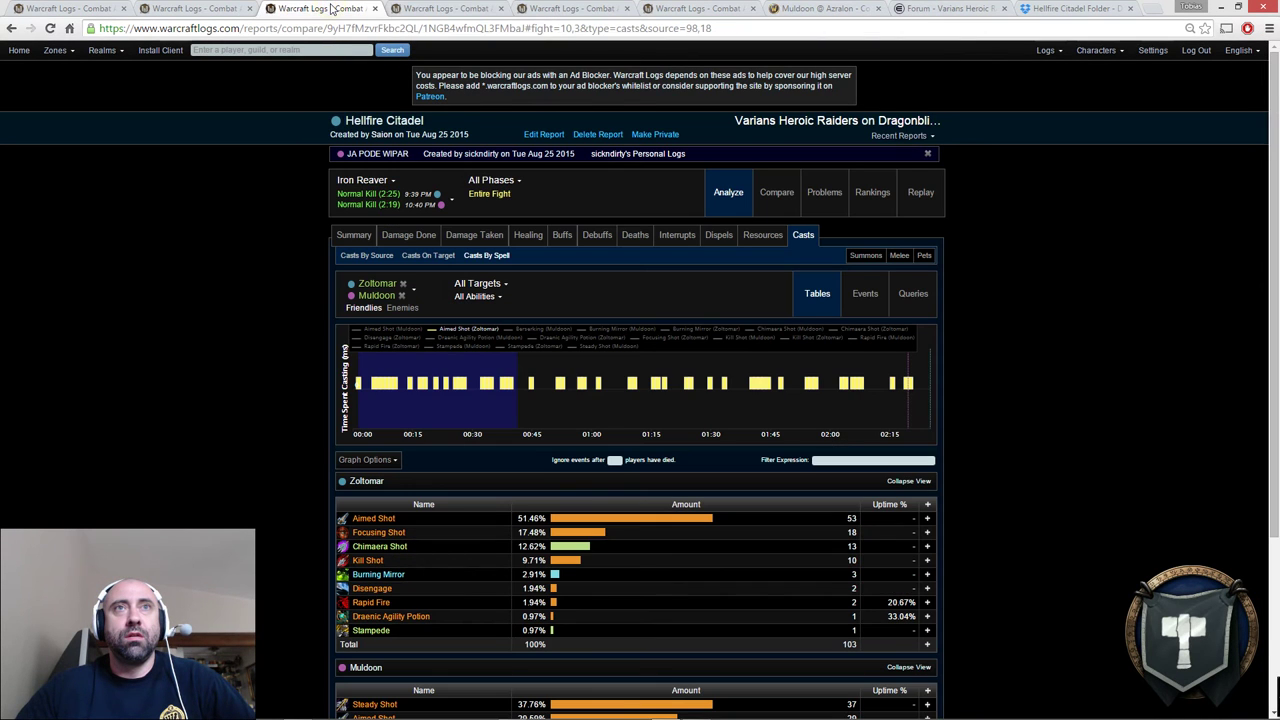
{"action": "left_click", "coordinate": [776, 195]}
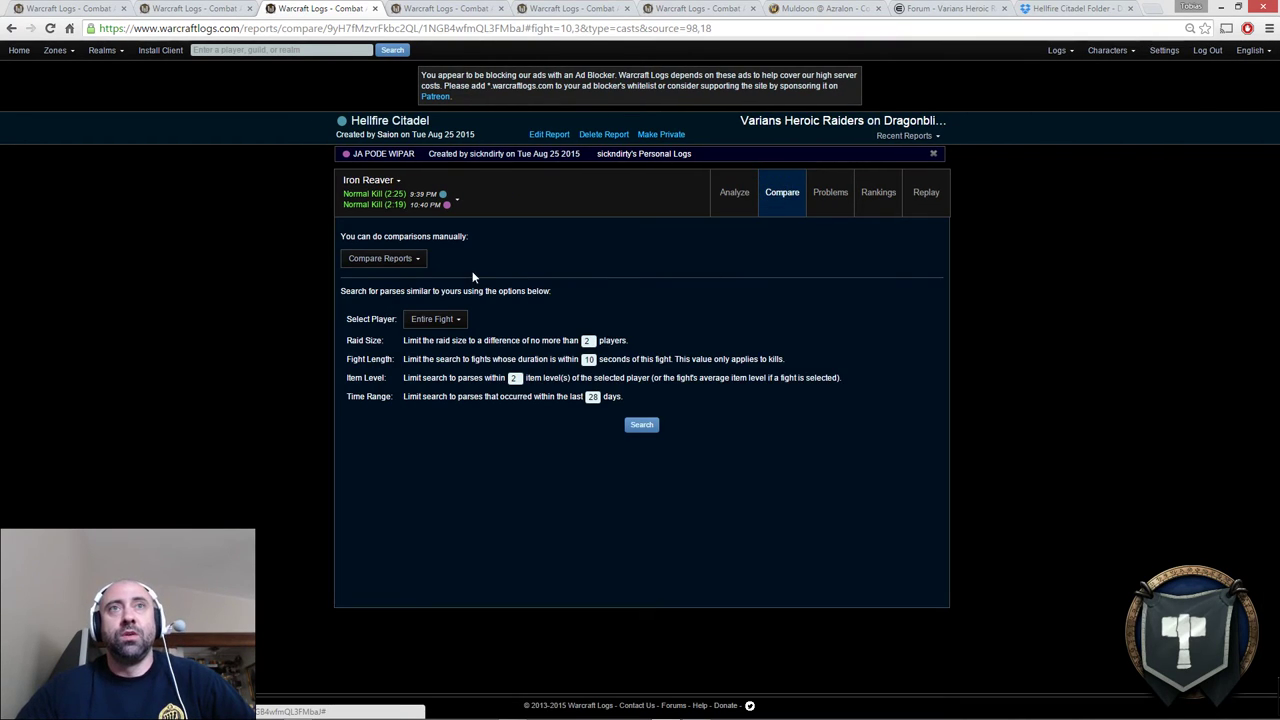
- Try to compare with another report by URL, pasting the copied address into the report code prompt, clearing it and cancelling
{"action": "left_click", "coordinate": [412, 261]}
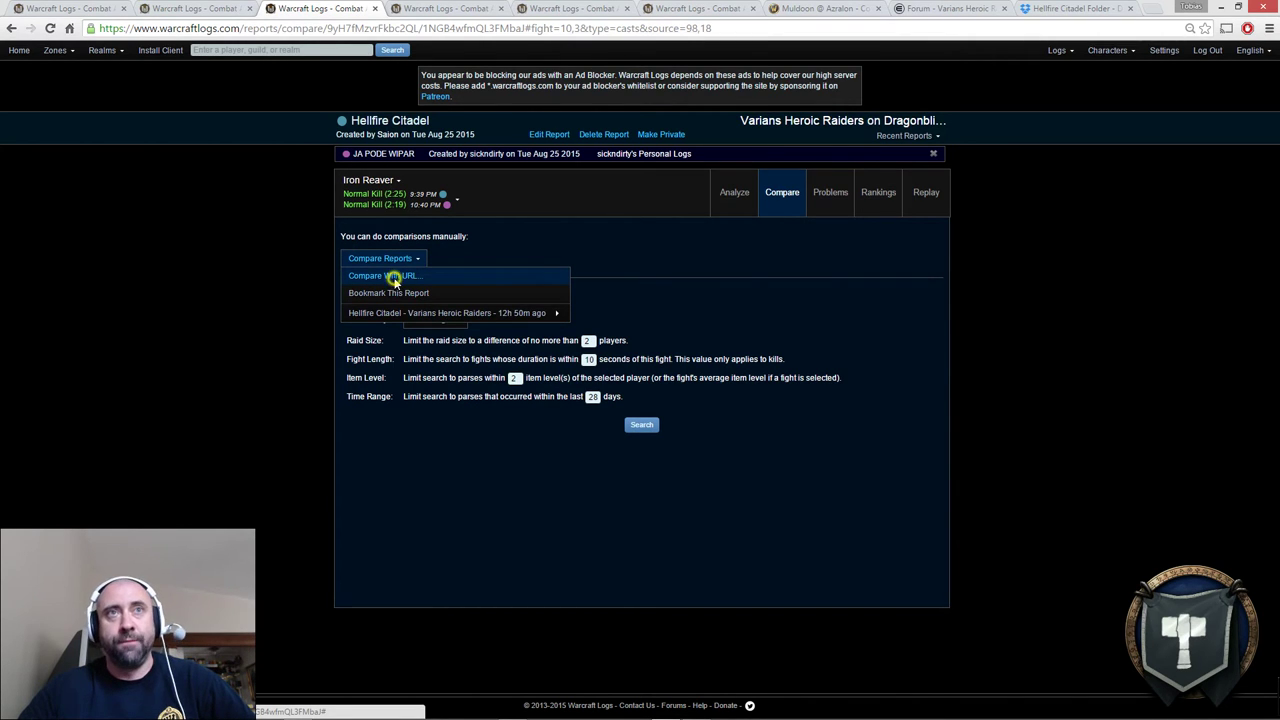
{"action": "left_click", "coordinate": [390, 276]}
{"action": "right_click", "coordinate": [563, 164]}
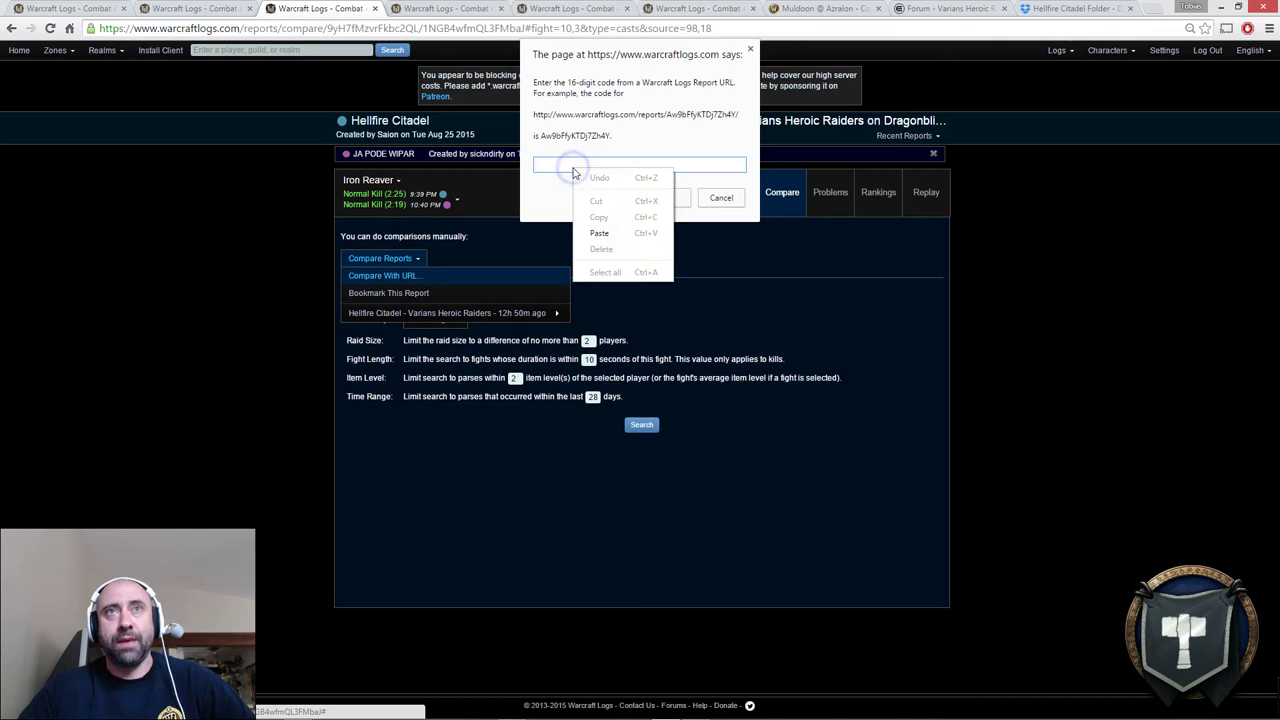
{"action": "left_click", "coordinate": [600, 236]}
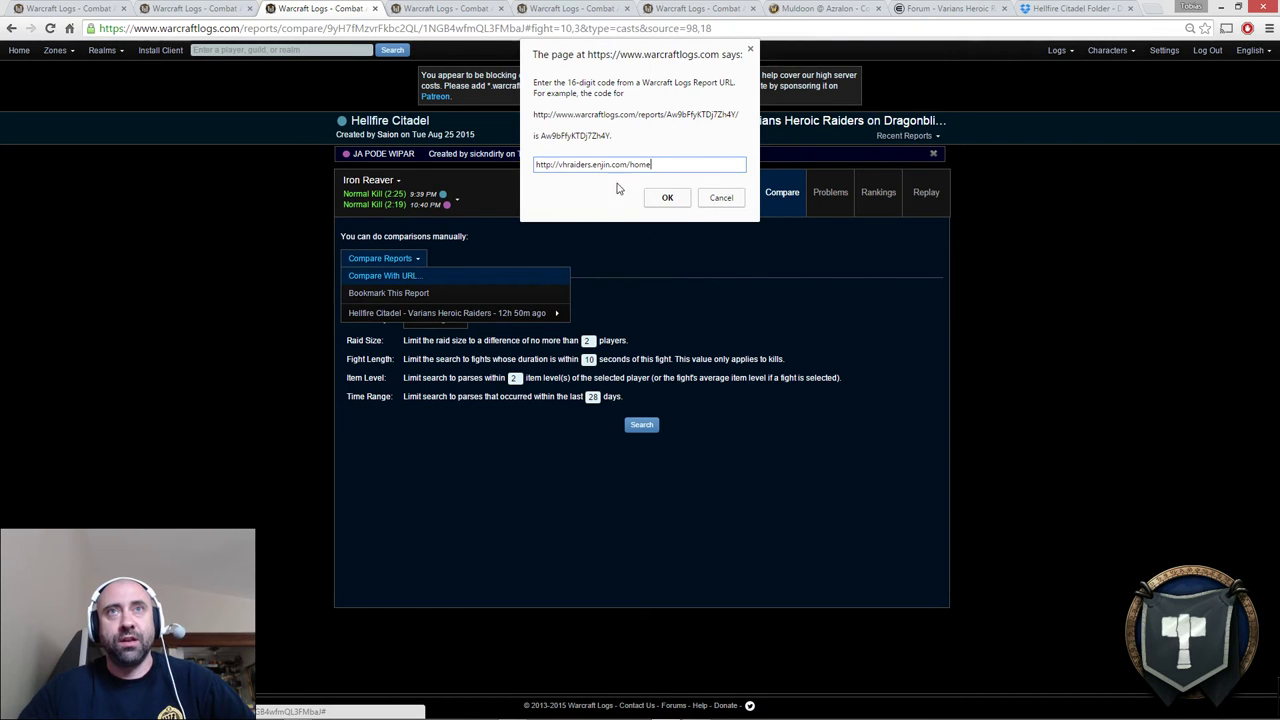
{"action": "left_click_drag", "start_coordinate": [666, 164], "coordinate": [520, 192]}
{"action": "key", "text": "BackSpace"}
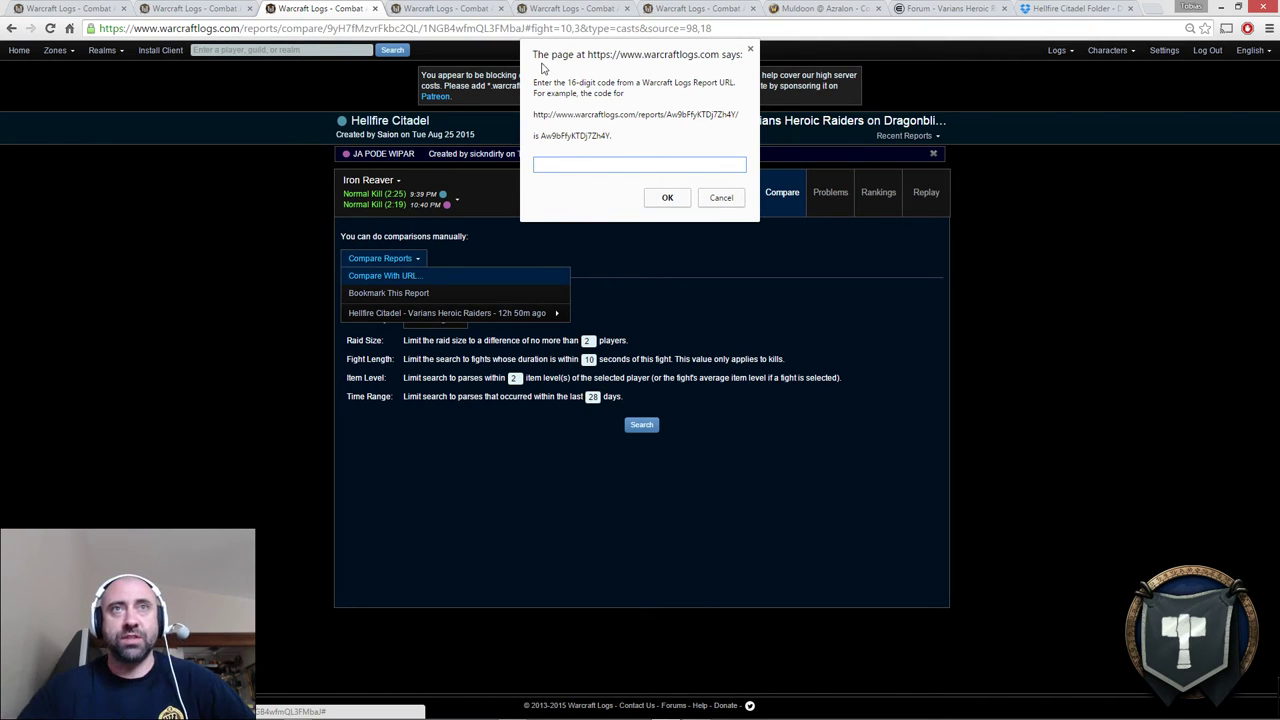
{"action": "left_click", "coordinate": [737, 197]}
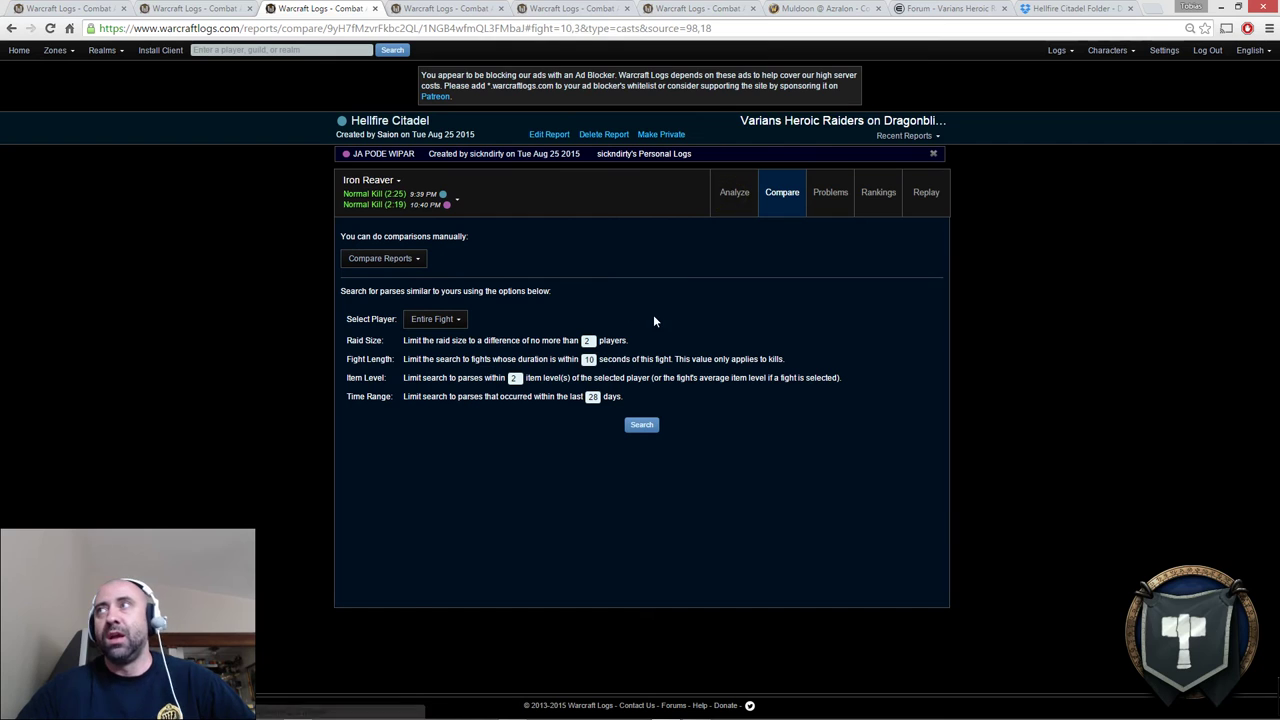